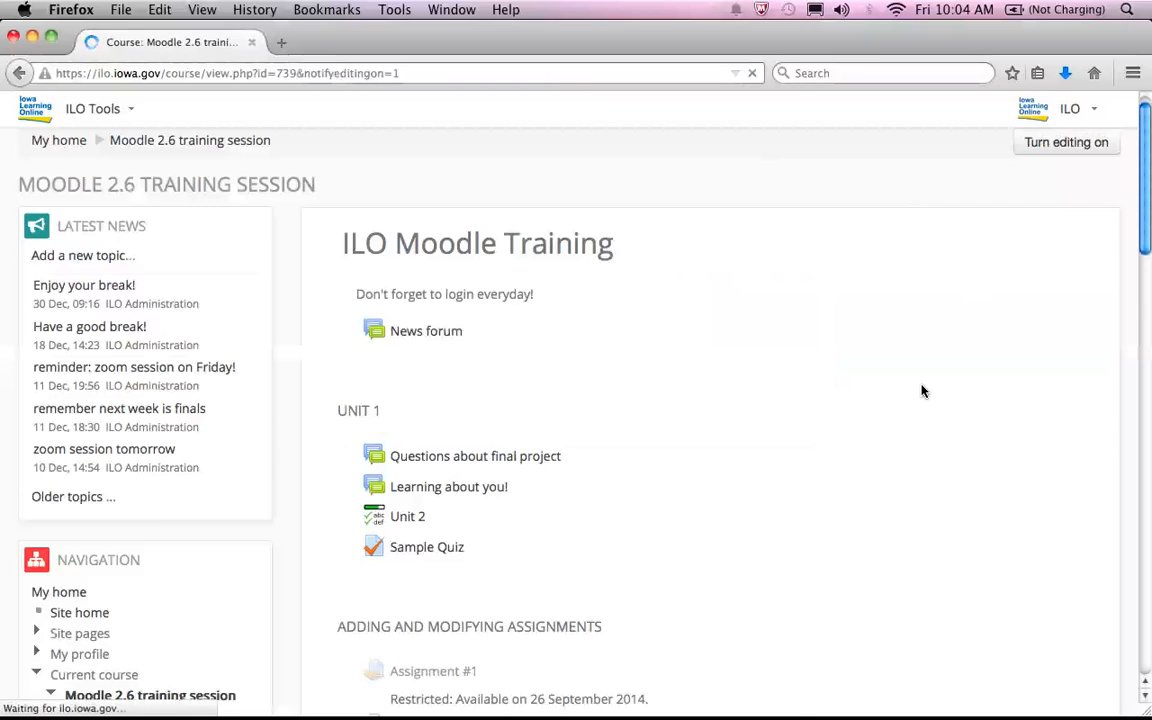
- Start adding a new Checklist activity to the Unit 1 section of the course
scroll(926, 609, "down", 3)
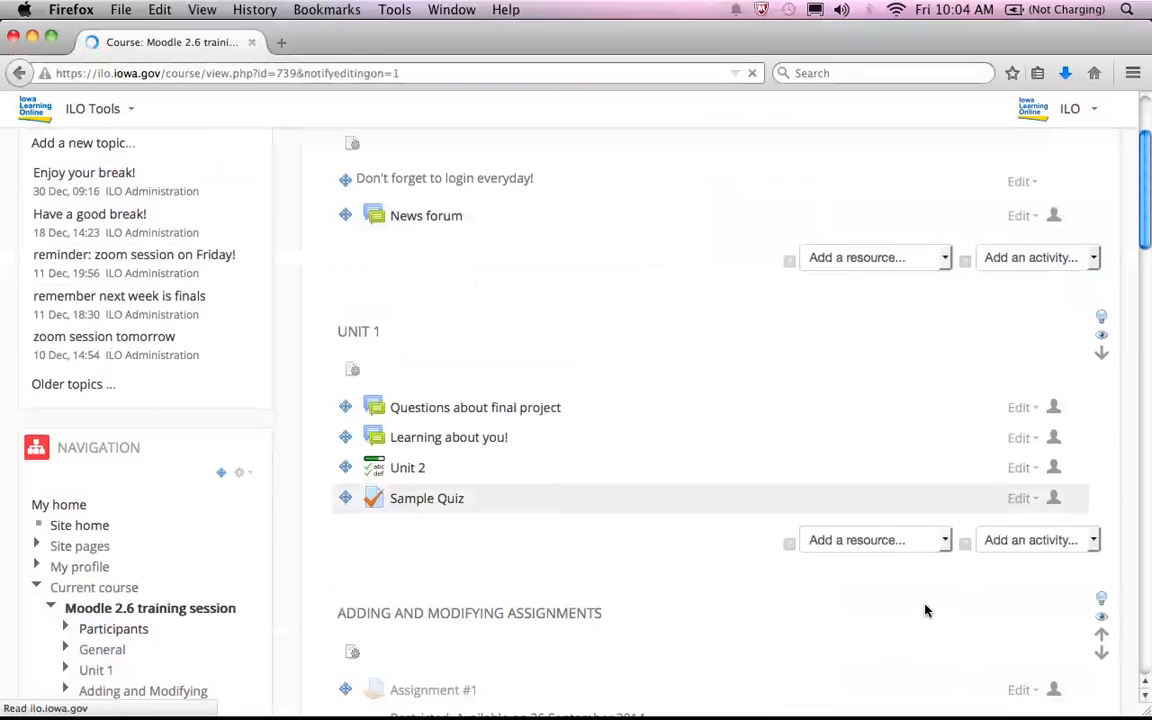
left_click(1039, 548)
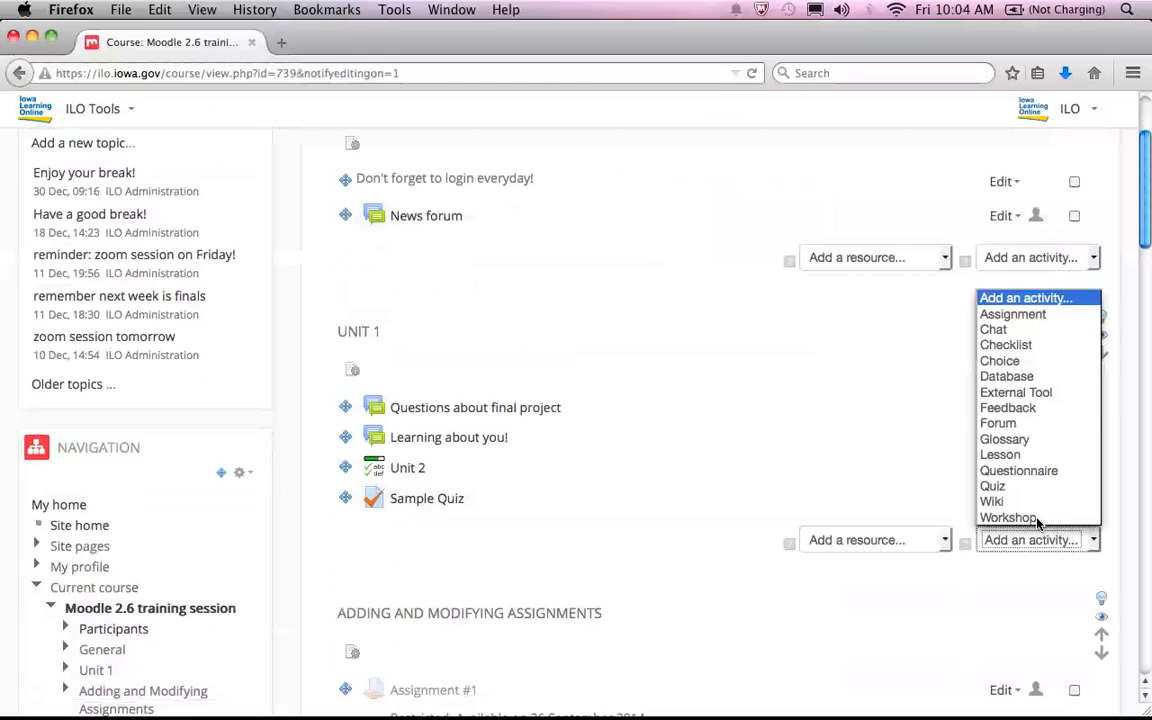
left_click(1062, 358)
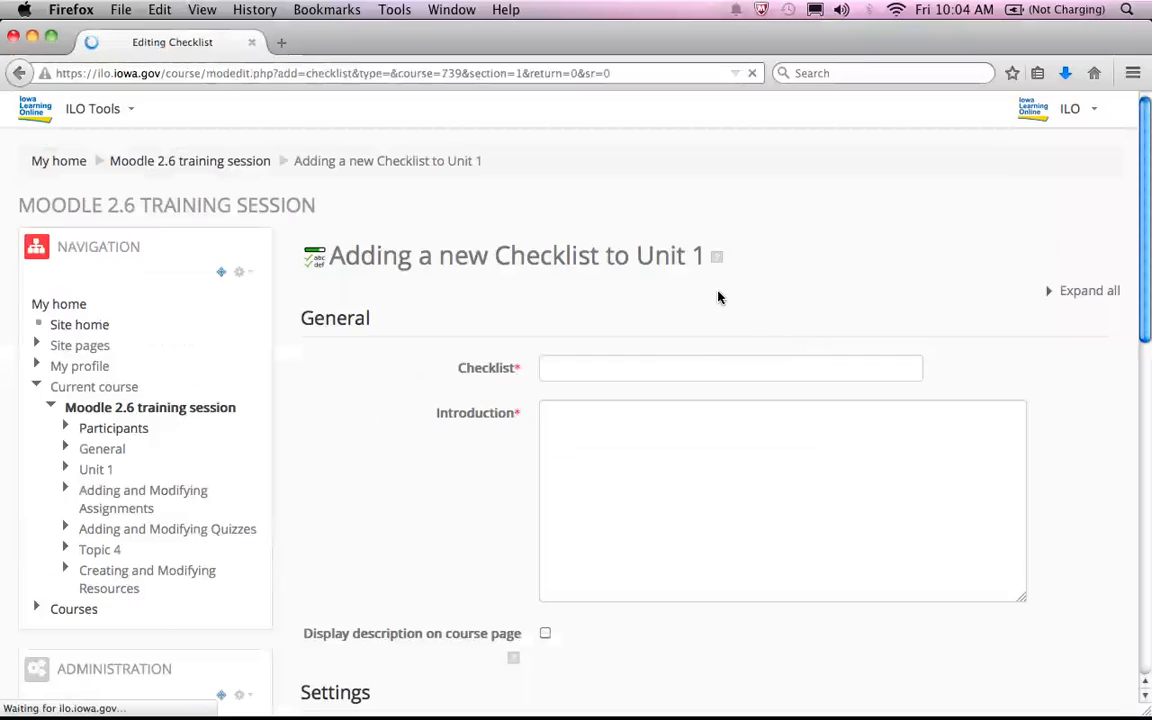
- Name the checklist "New Checklist" and enter "Description" as its introduction
left_click(684, 369)
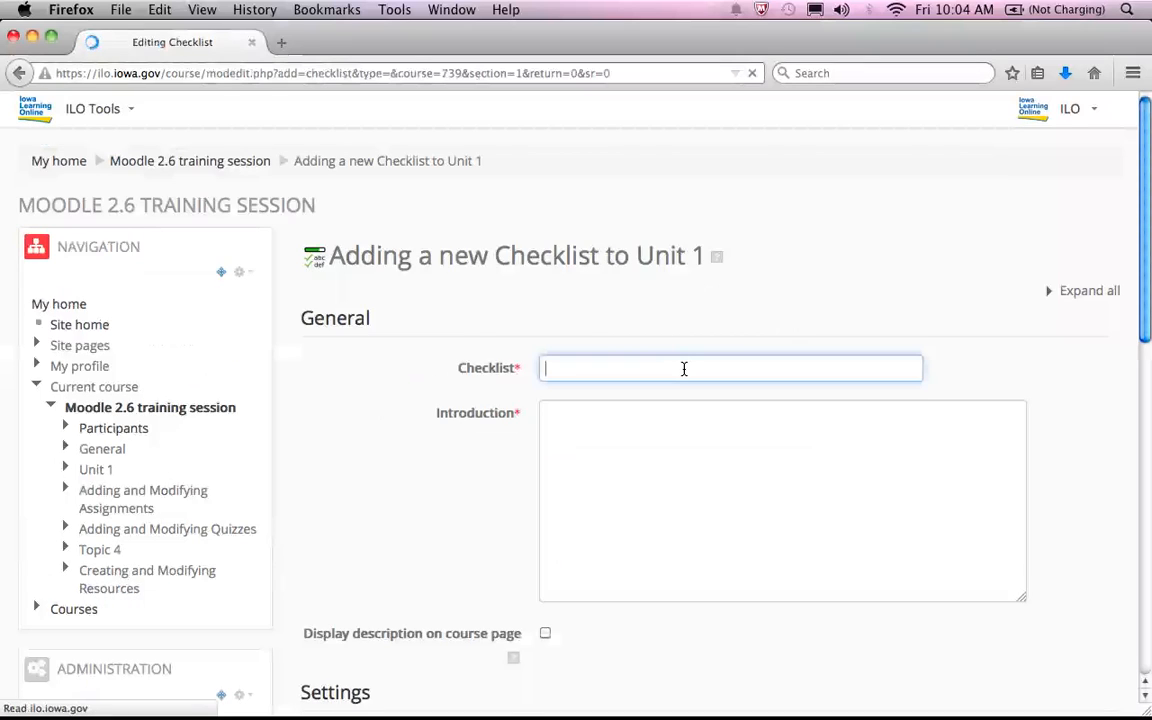
type("New Chec")
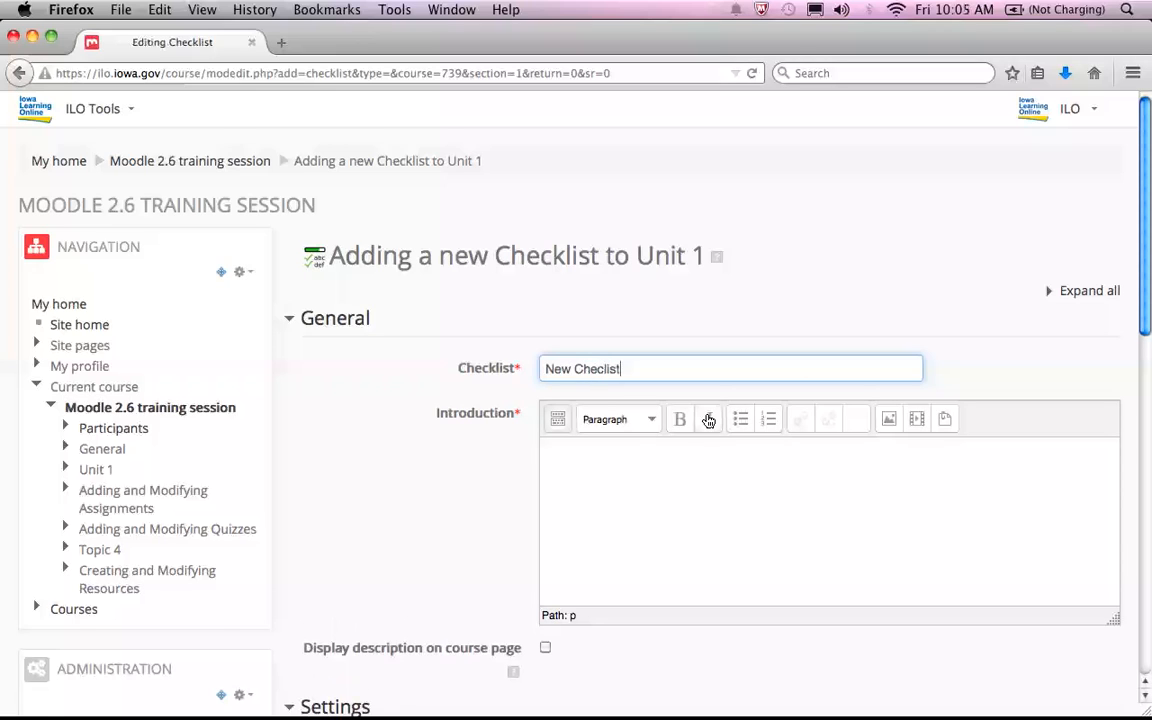
type("klist")
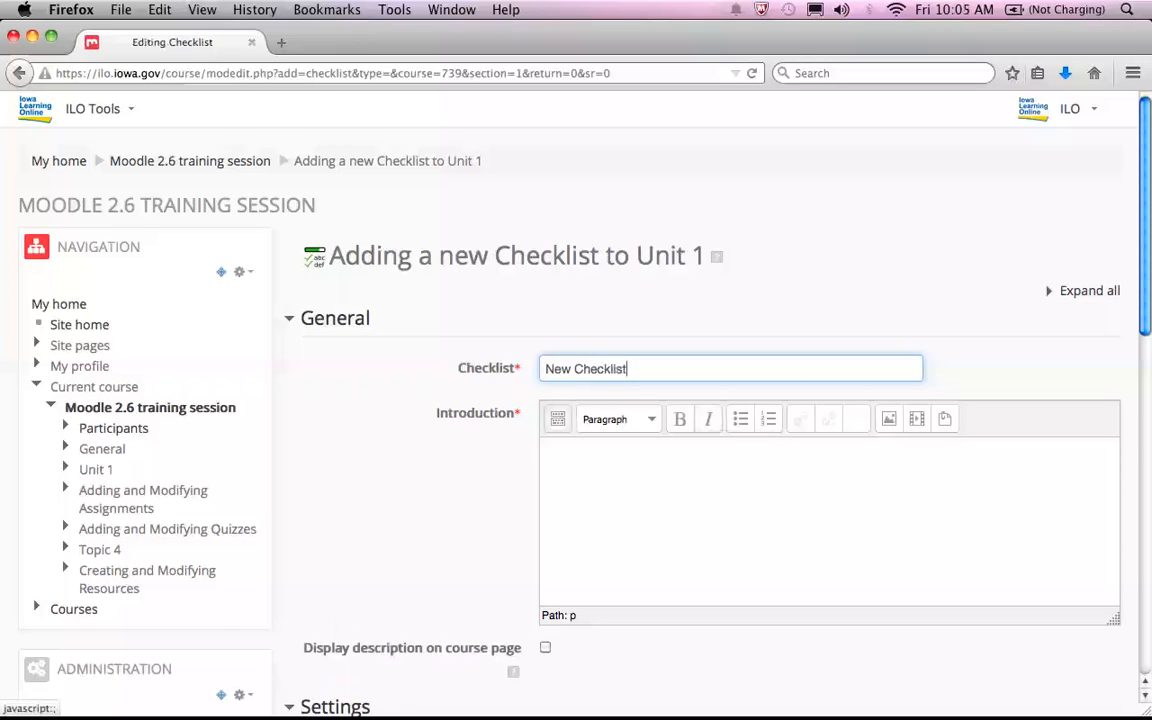
left_click(729, 557)
type("Des")
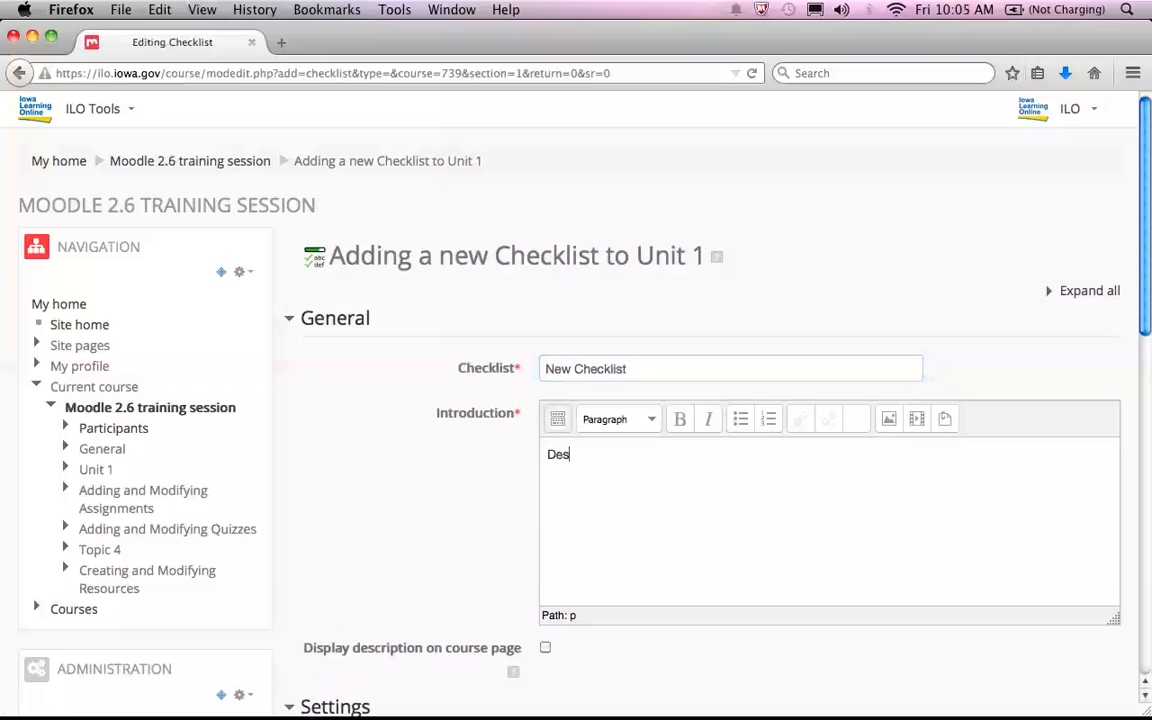
type("cription")
- Reveal the additional options in the checklist's Settings section
scroll(475, 524, "down", 9)
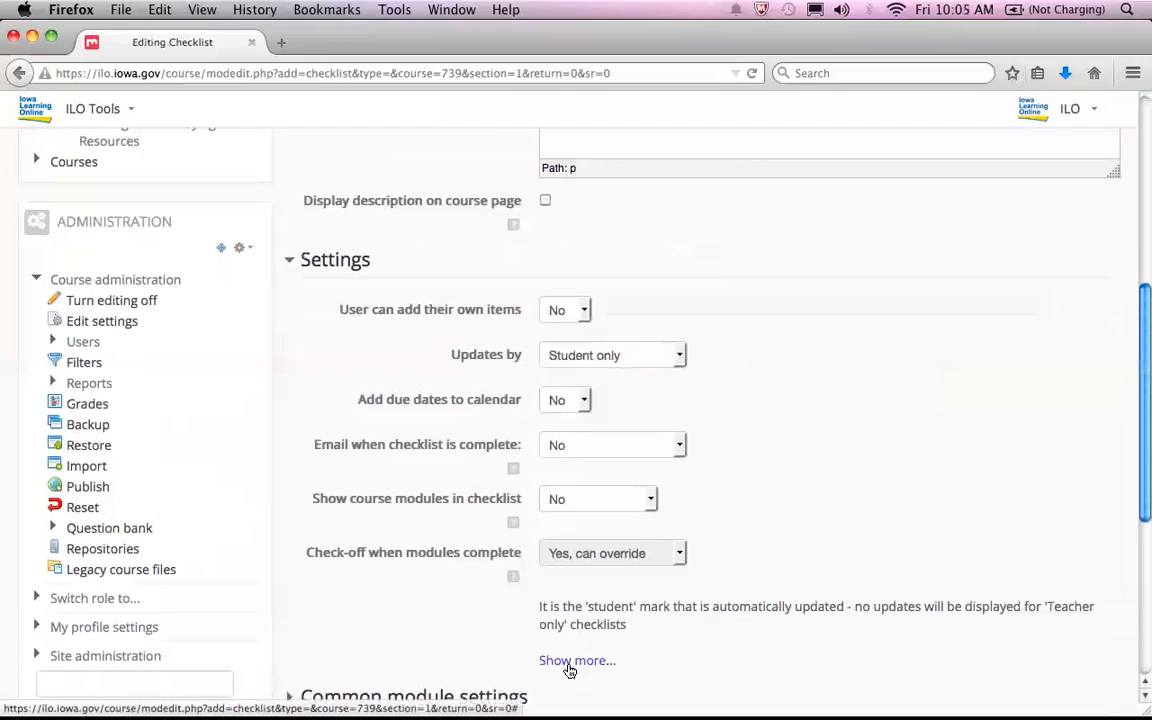
left_click(573, 660)
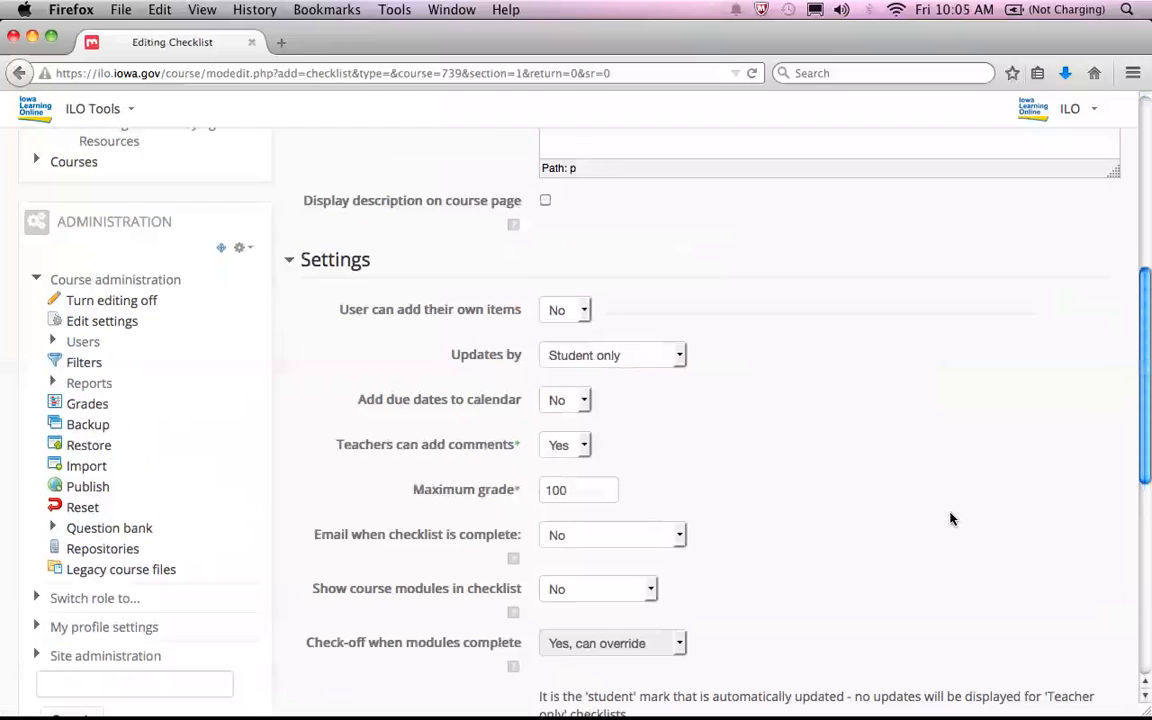
scroll(951, 518, "down", 2)
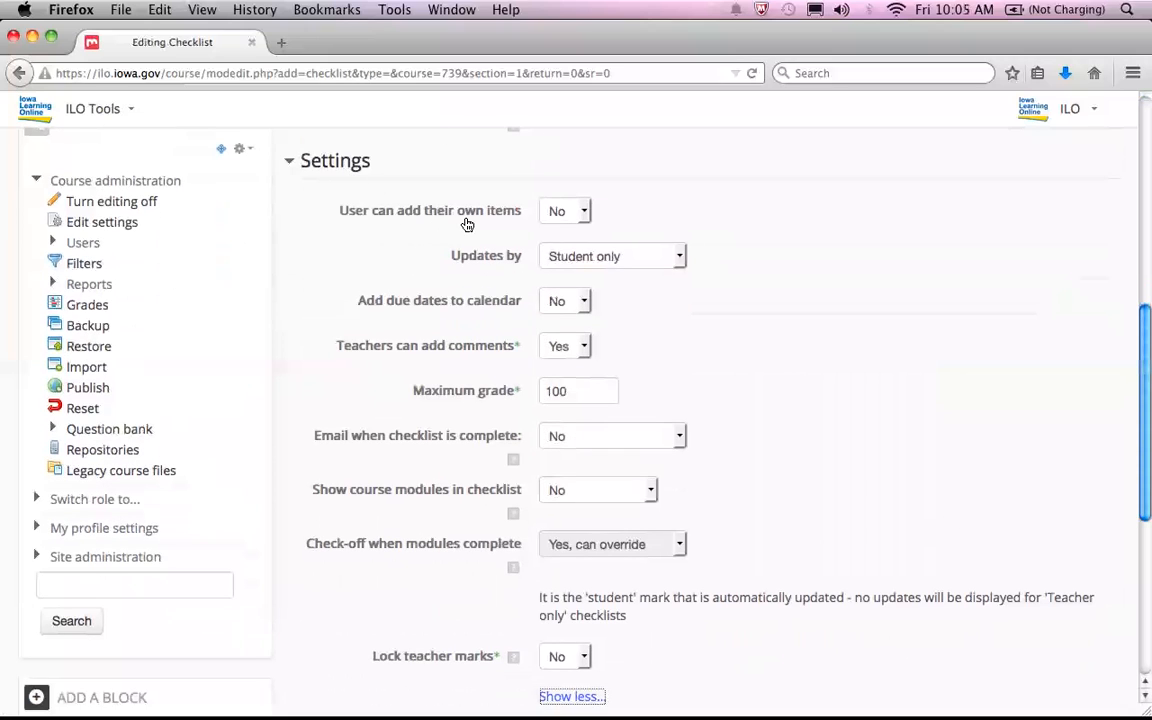
- Examine the options for users adding their own items, who updates the checklist, and adding due dates to the calendar
left_click(588, 218)
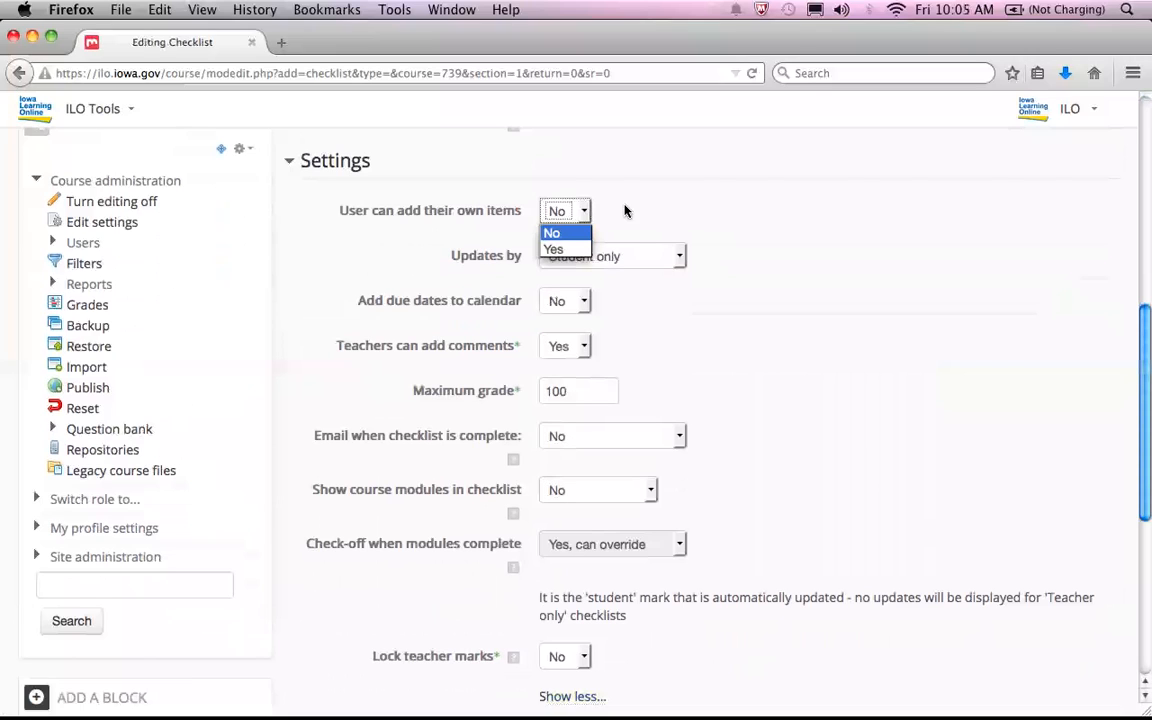
left_click(625, 210)
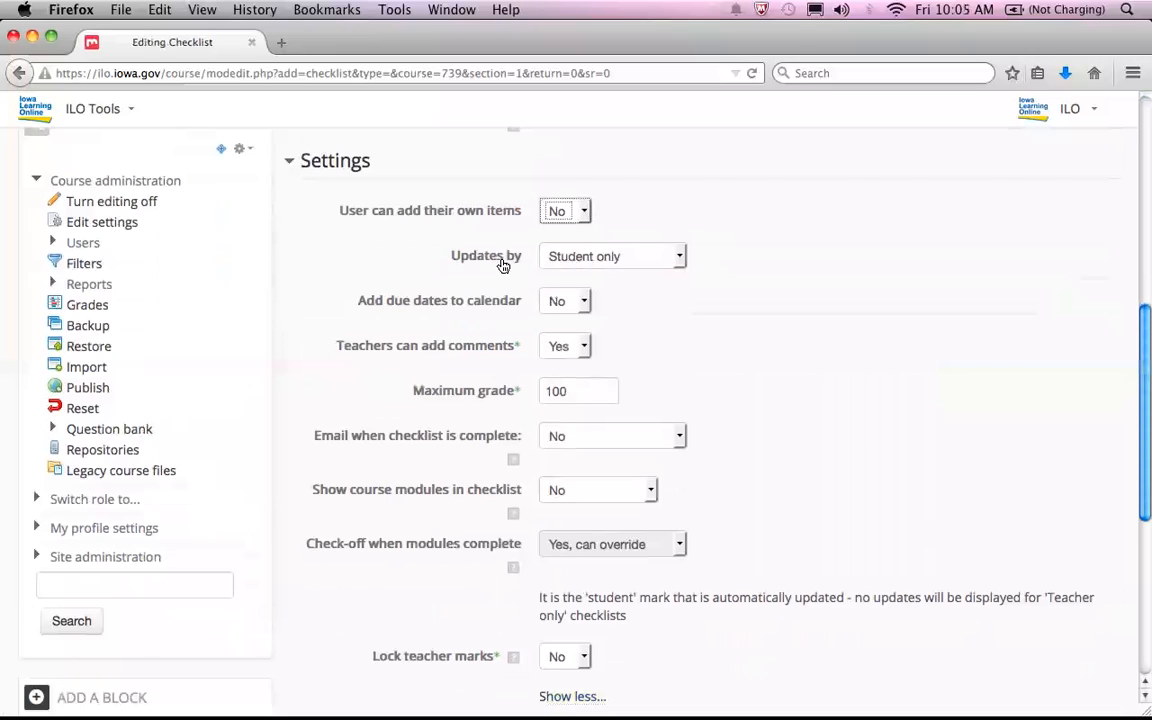
left_click(585, 258)
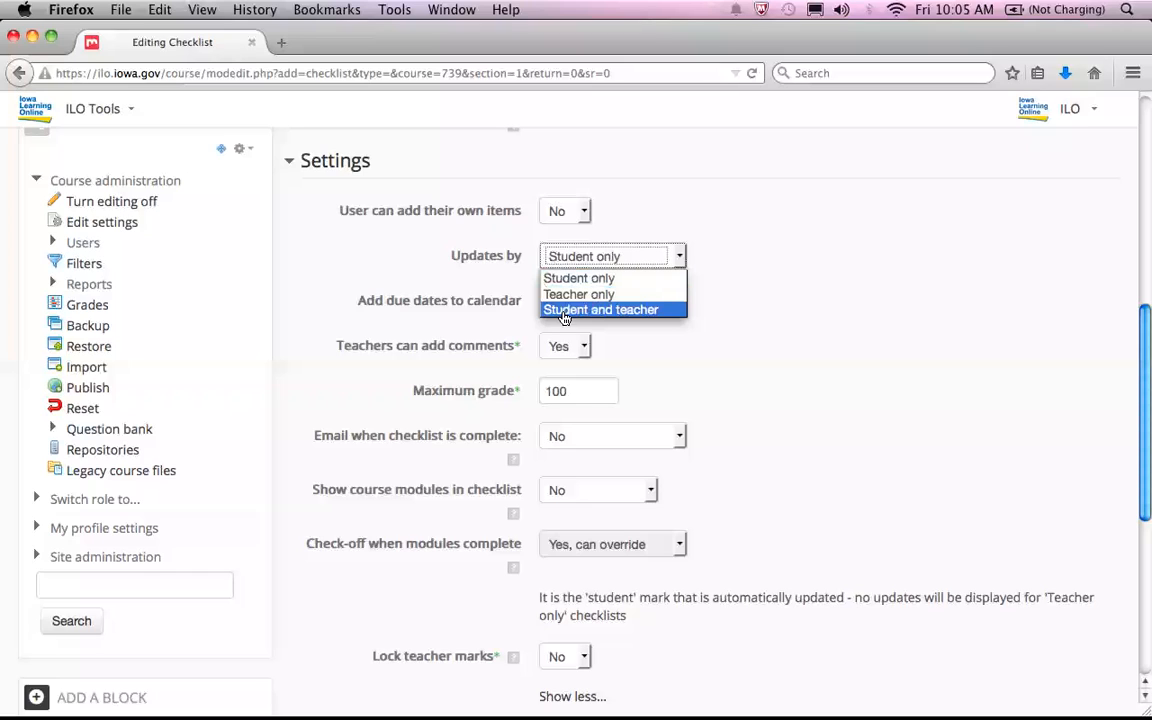
left_click(650, 279)
left_click(504, 278)
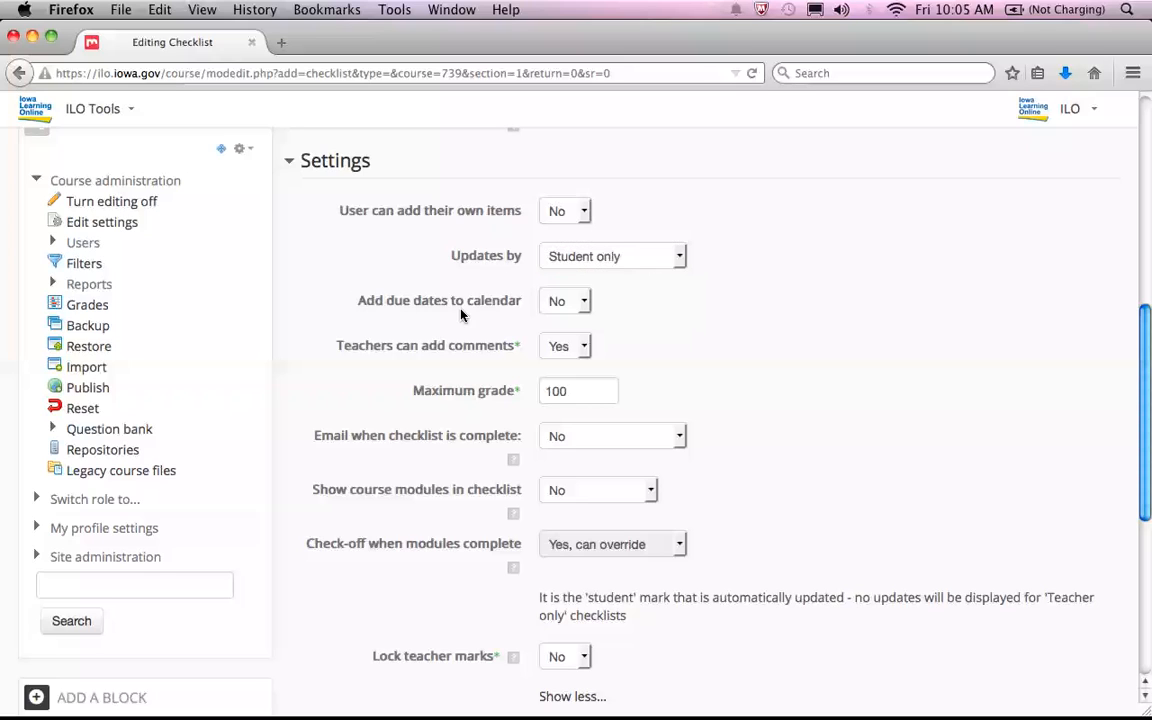
left_click(574, 303)
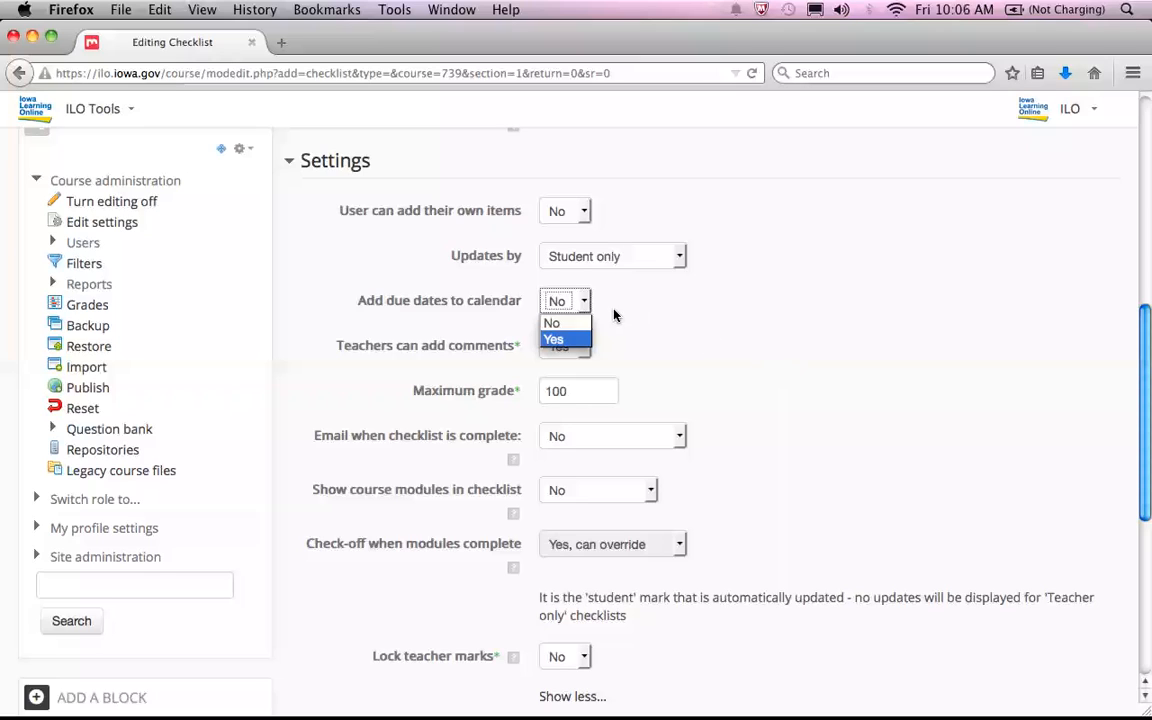
left_click(526, 295)
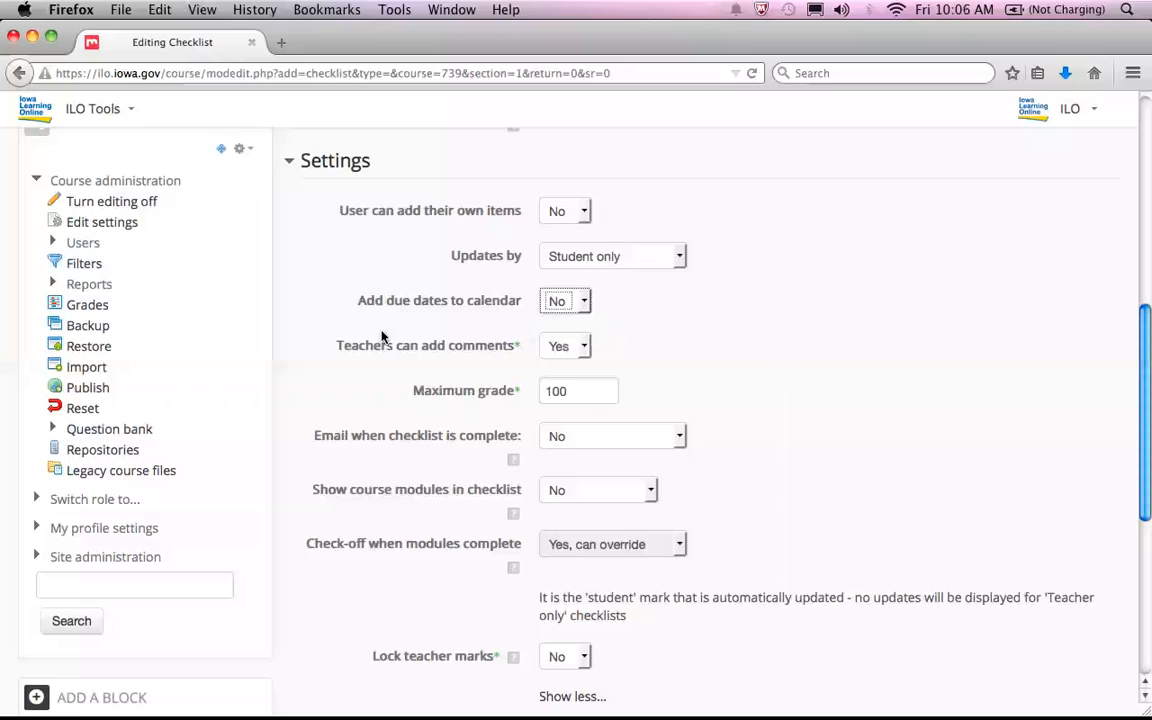
- Keep teacher comments allowed with Yes and set the checklist's maximum grade to 0
left_click(565, 349)
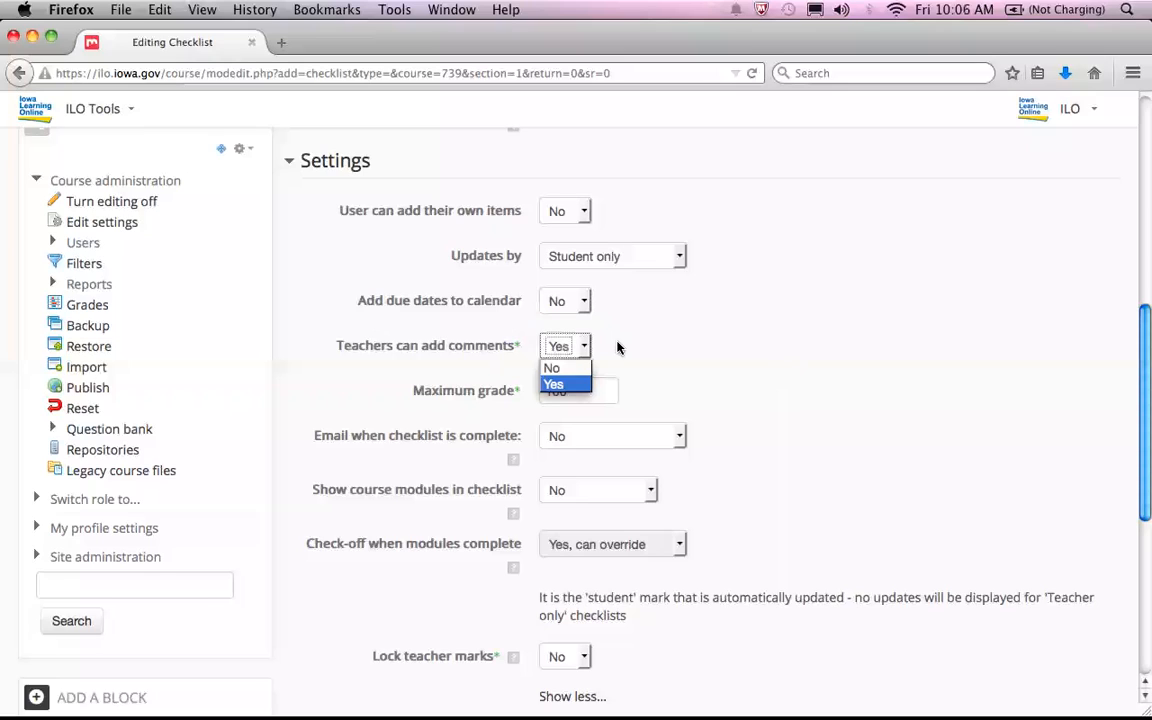
left_click(548, 384)
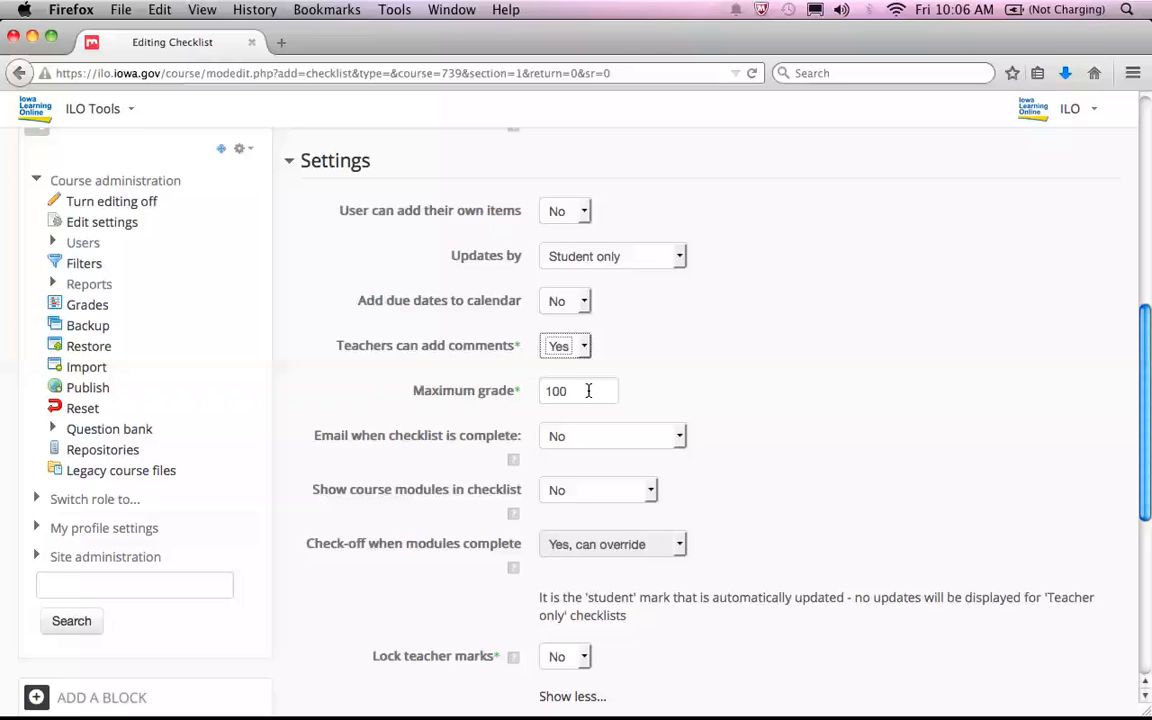
key("Tab")
type("0")
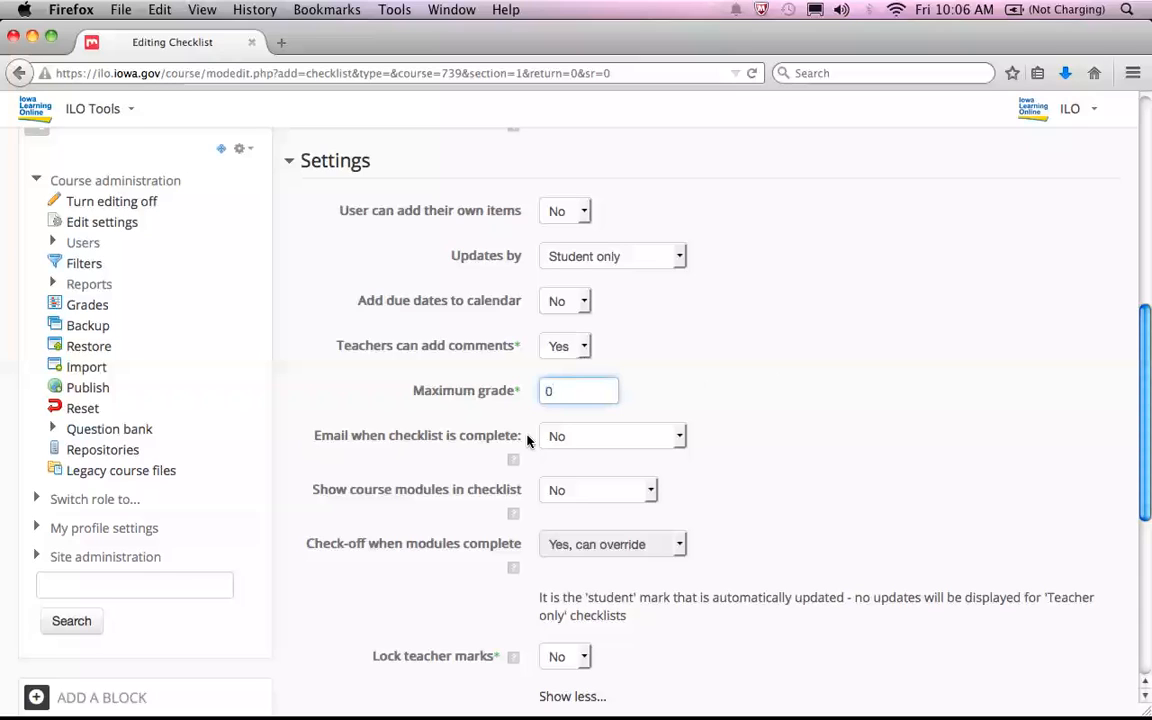
- Keep completion emails and the locking of teacher marks at No, and save and display the checklist
left_click(600, 442)
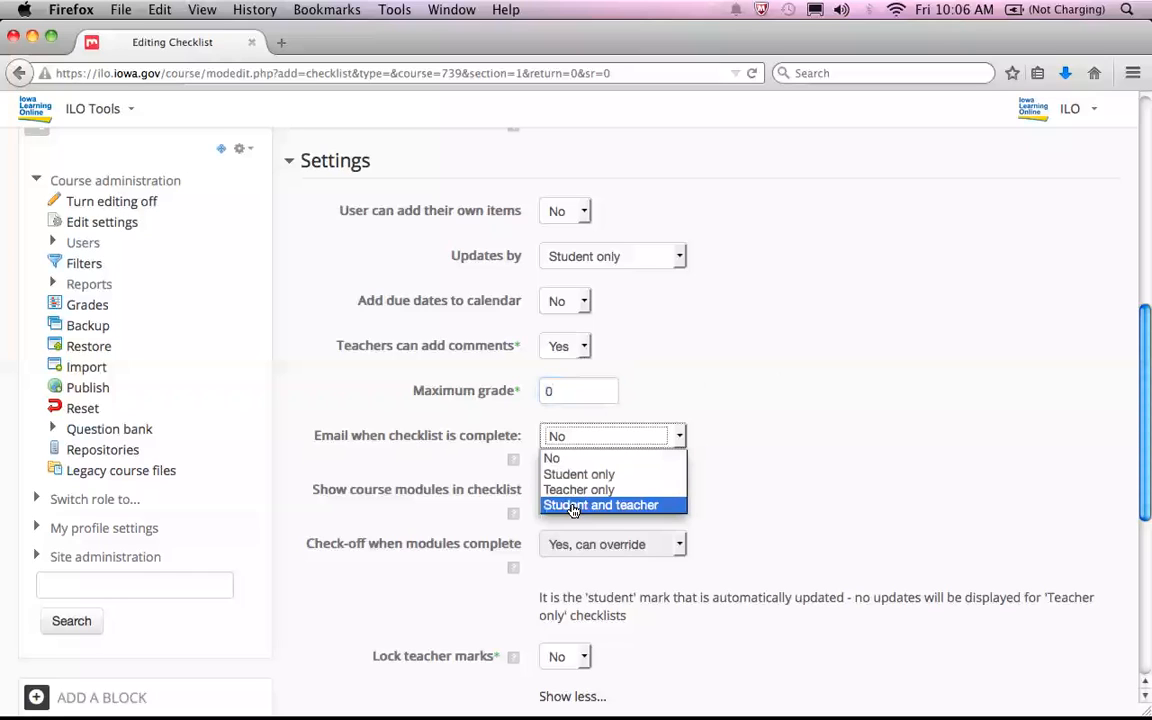
left_click(614, 459)
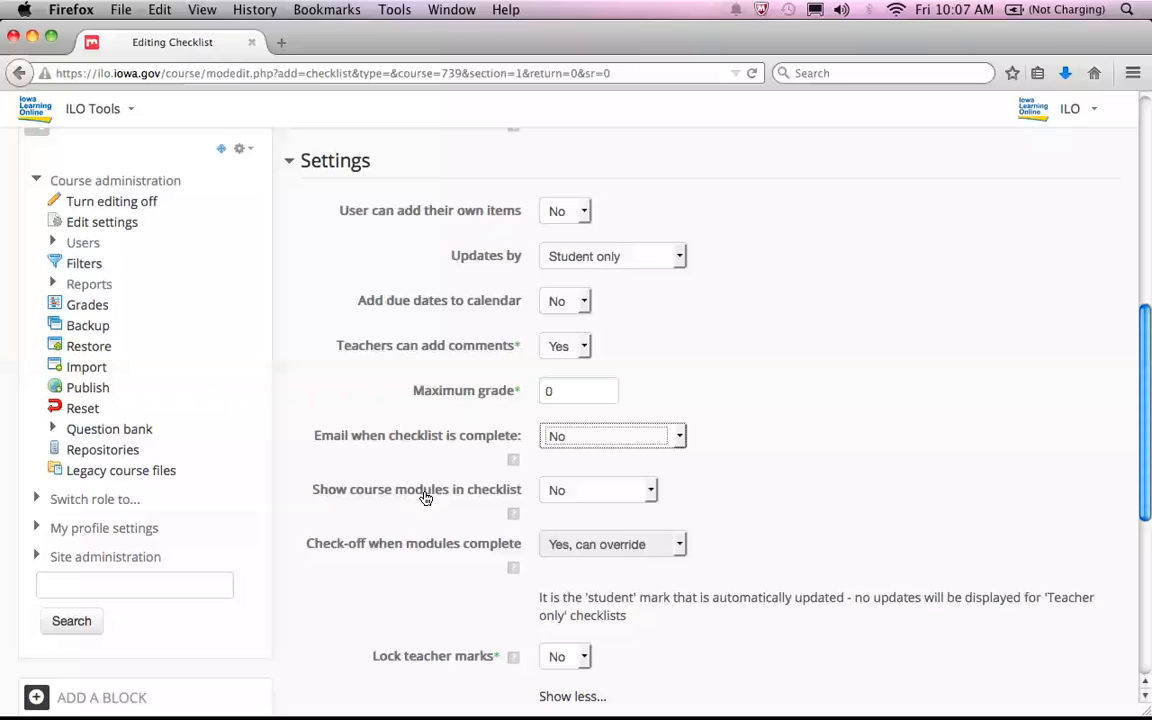
left_click(741, 504)
scroll(741, 504, "down", 4)
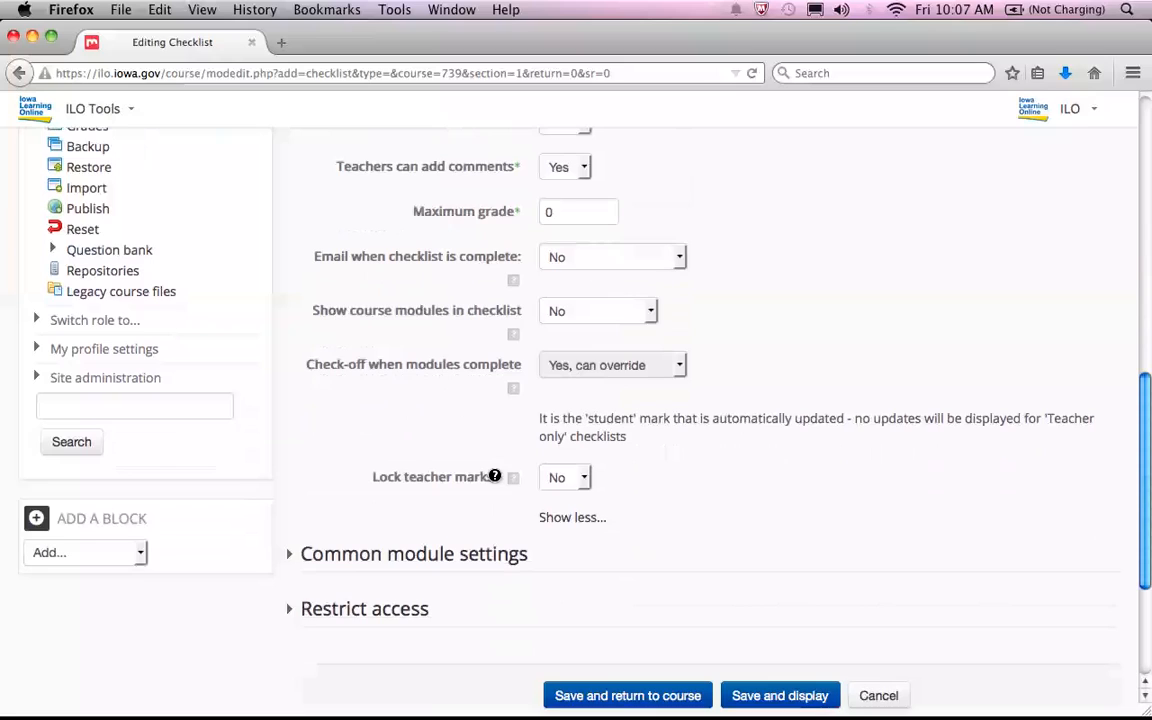
left_click(571, 479)
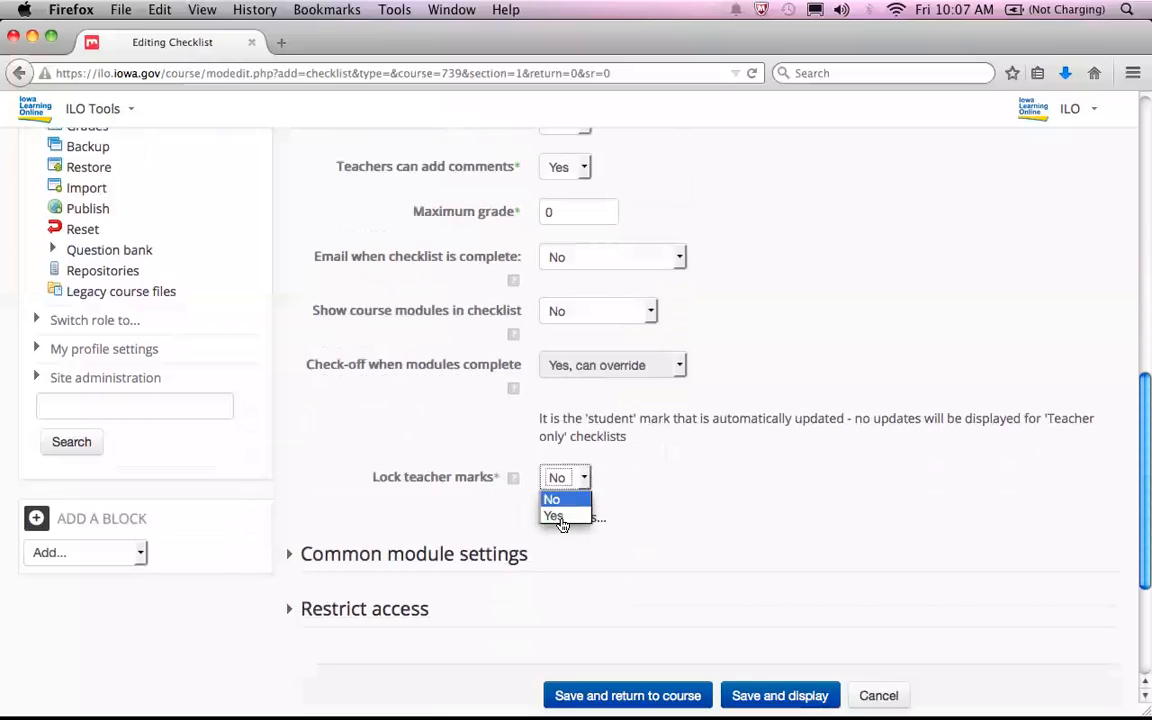
left_click(657, 484)
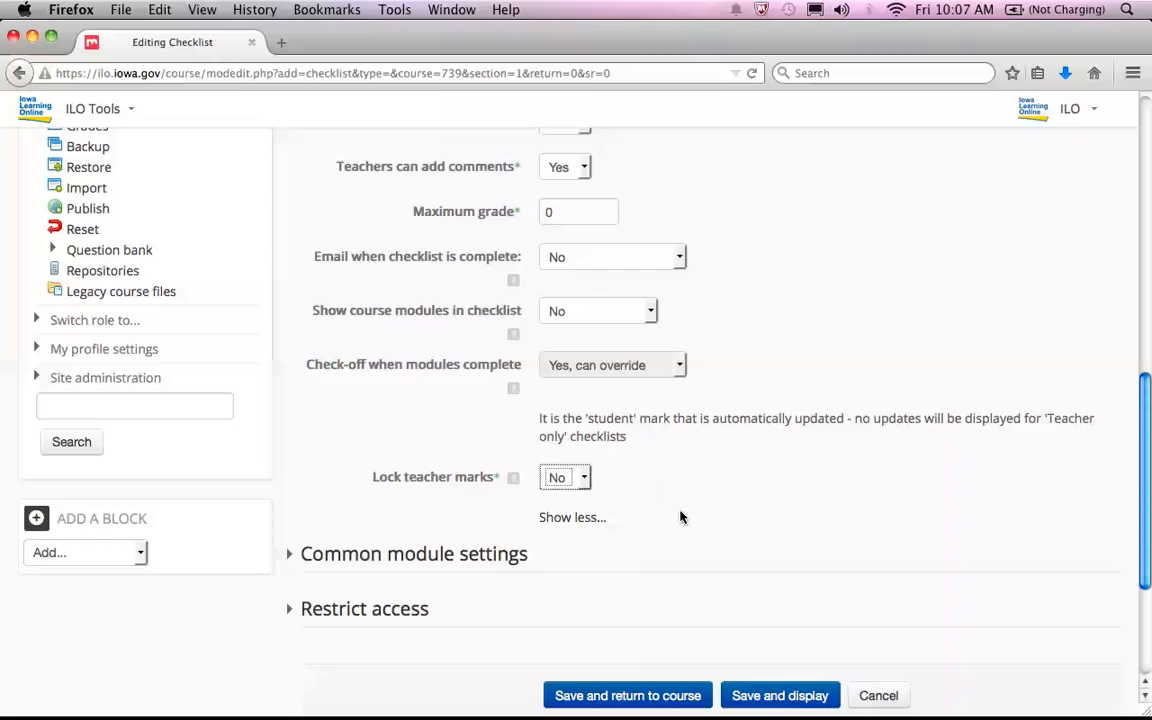
scroll(680, 517, "down", 2)
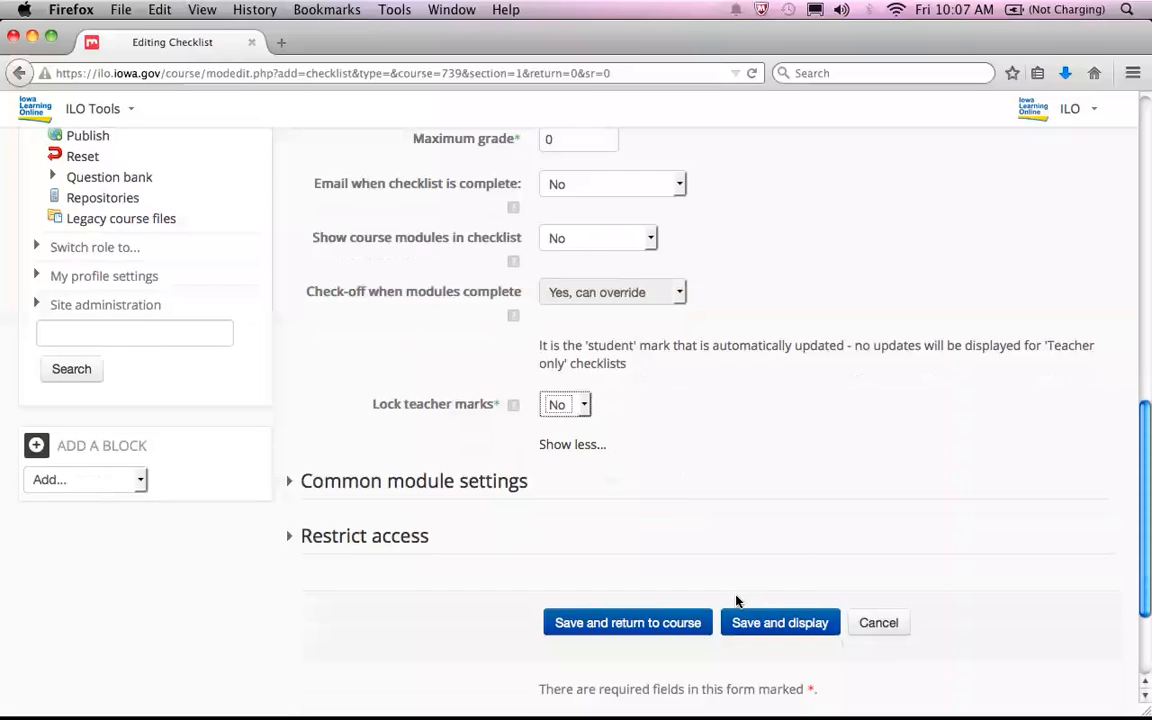
left_click(758, 624)
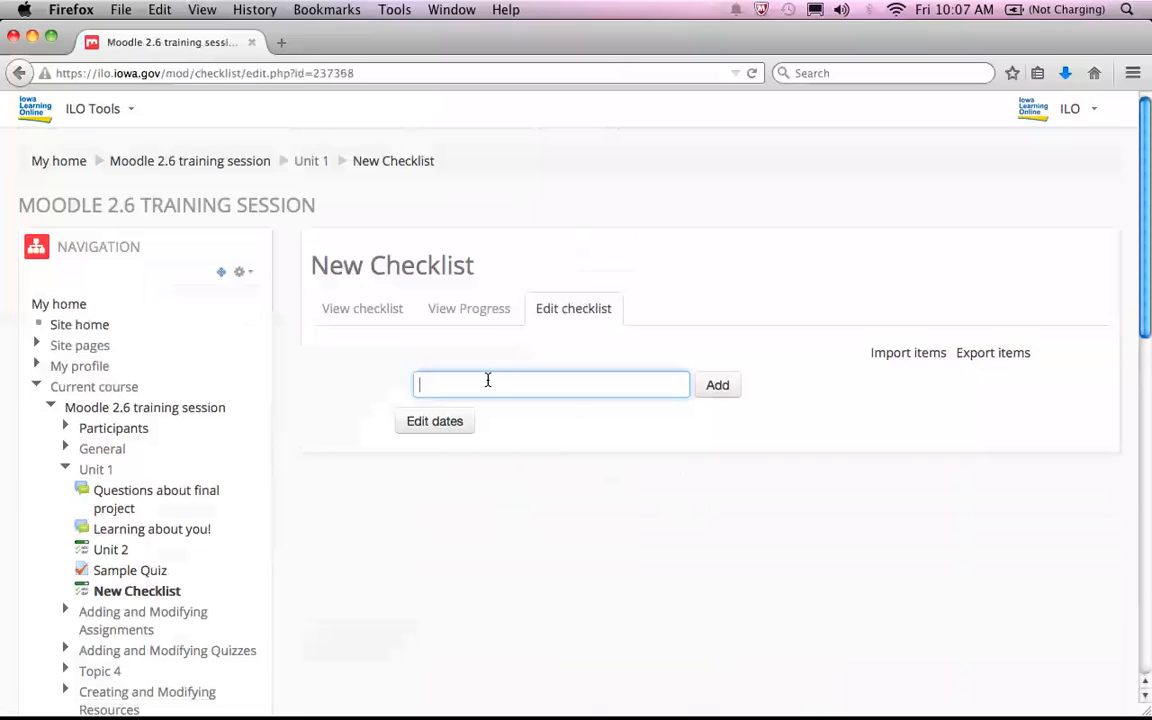
- Enable date editing and add the checklist item "Lesson 1 due" with a due date of 19 January 2015
left_click(446, 423)
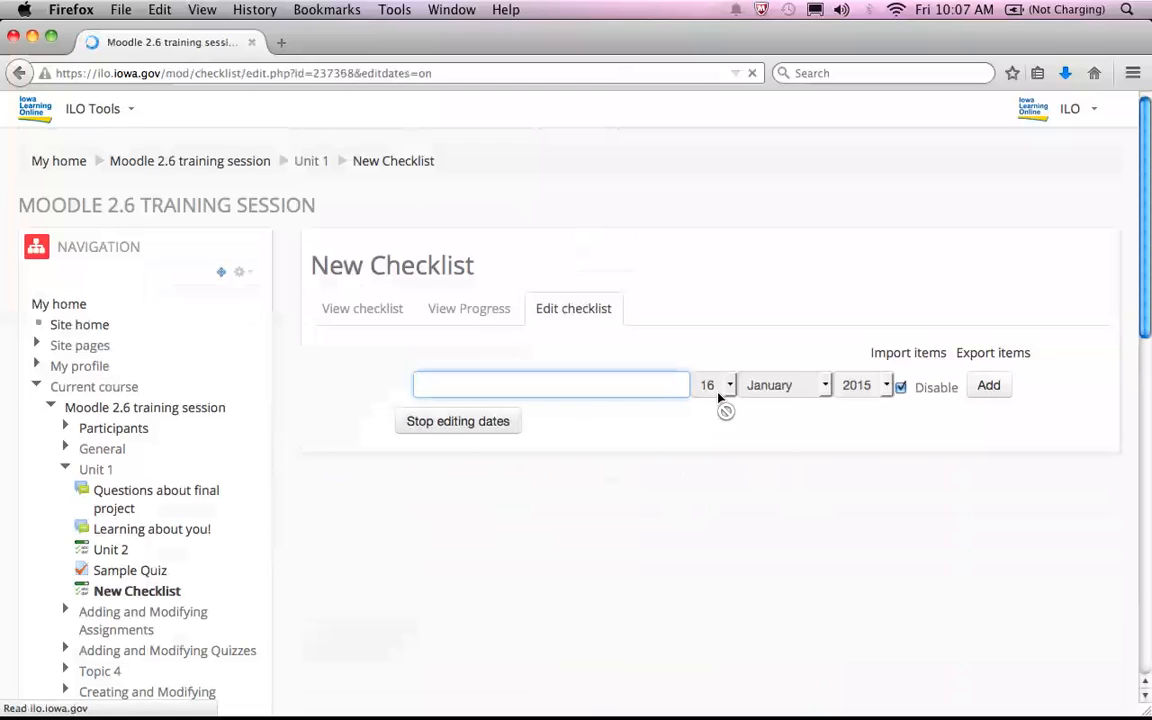
left_click(900, 389)
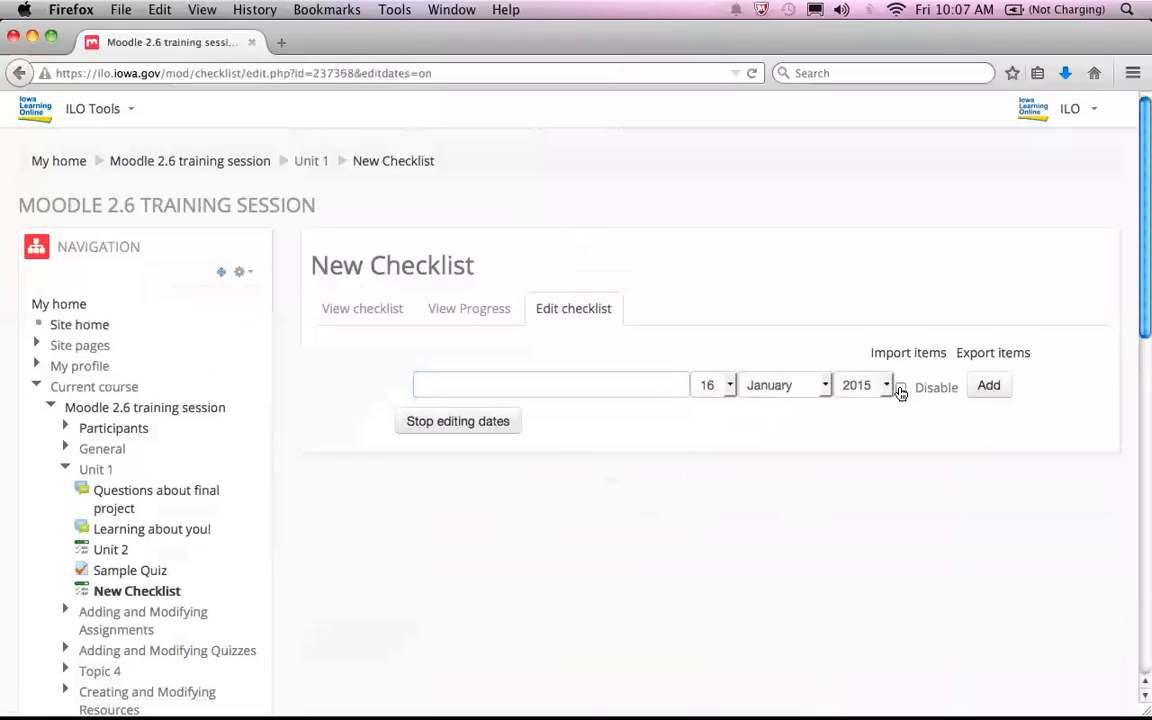
left_click(639, 384)
type("Les")
key("Down")
key("Return")
key("Tab")
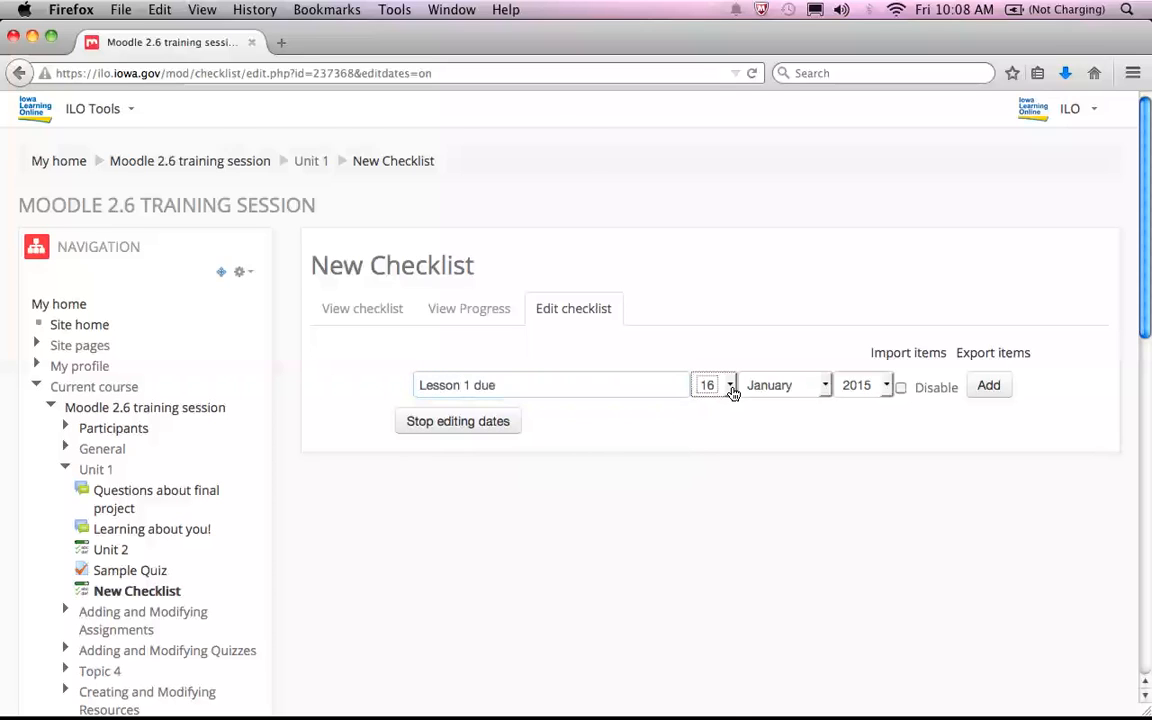
left_click(732, 393)
left_click(702, 689)
left_click(985, 387)
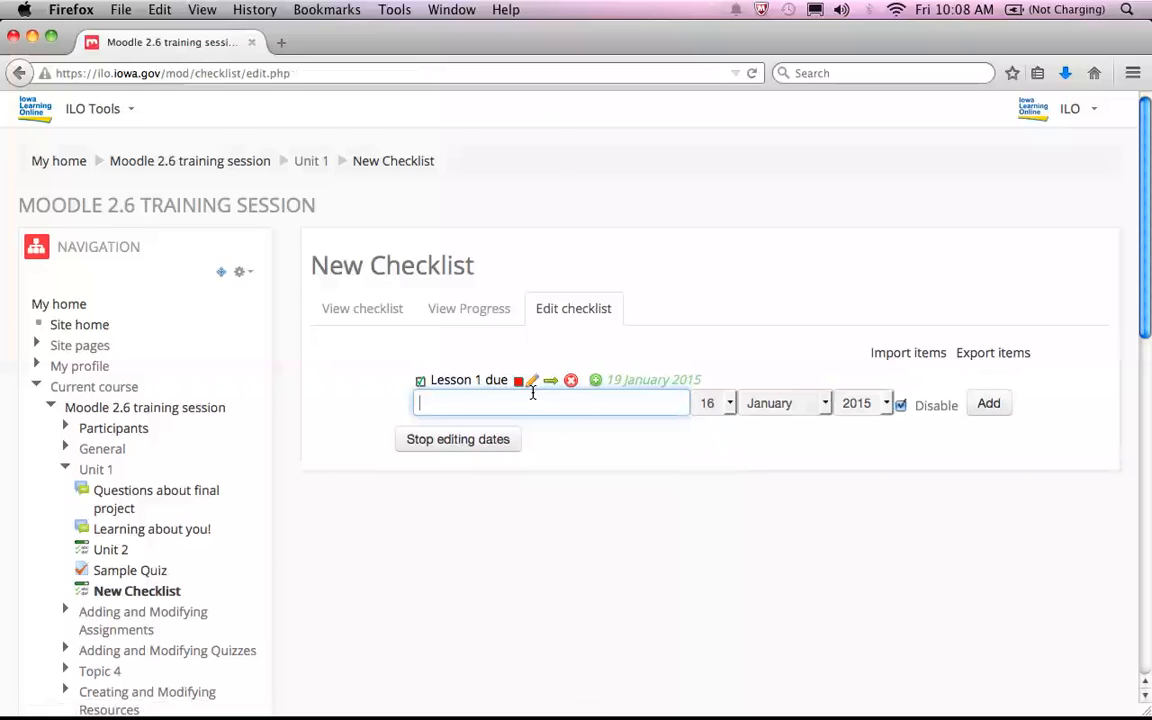
- Switch the "Lesson 1 due" item to optional, to a heading, and back to required
left_click(420, 384)
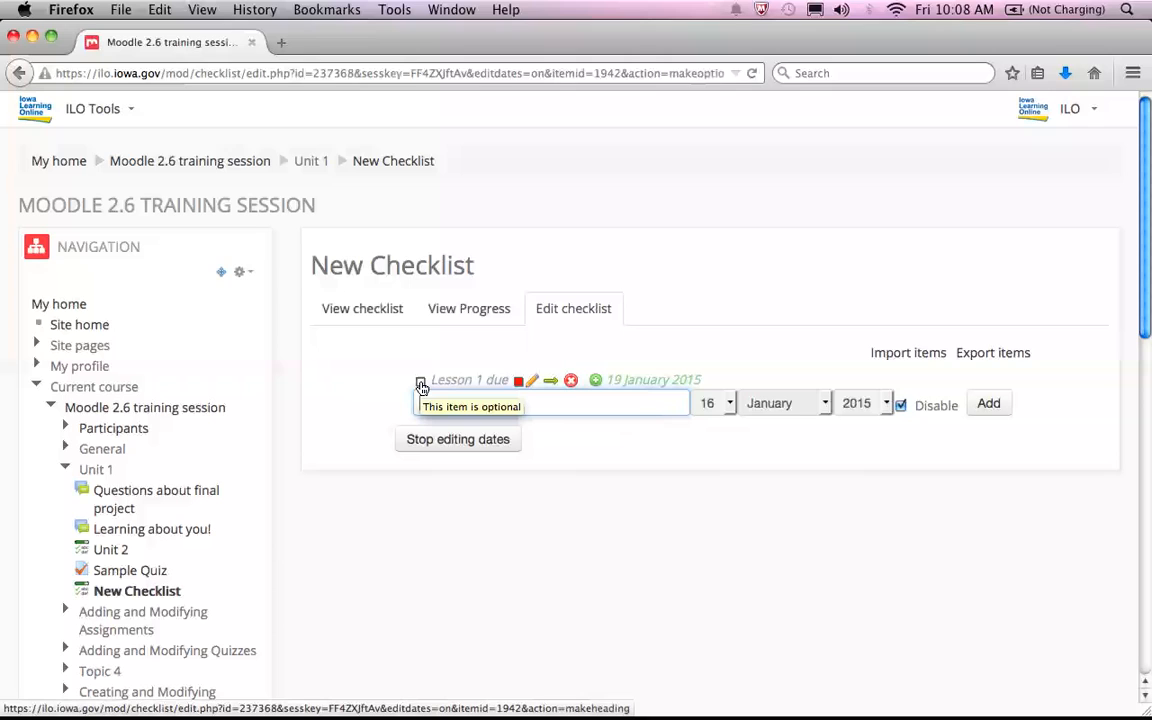
left_click(421, 386)
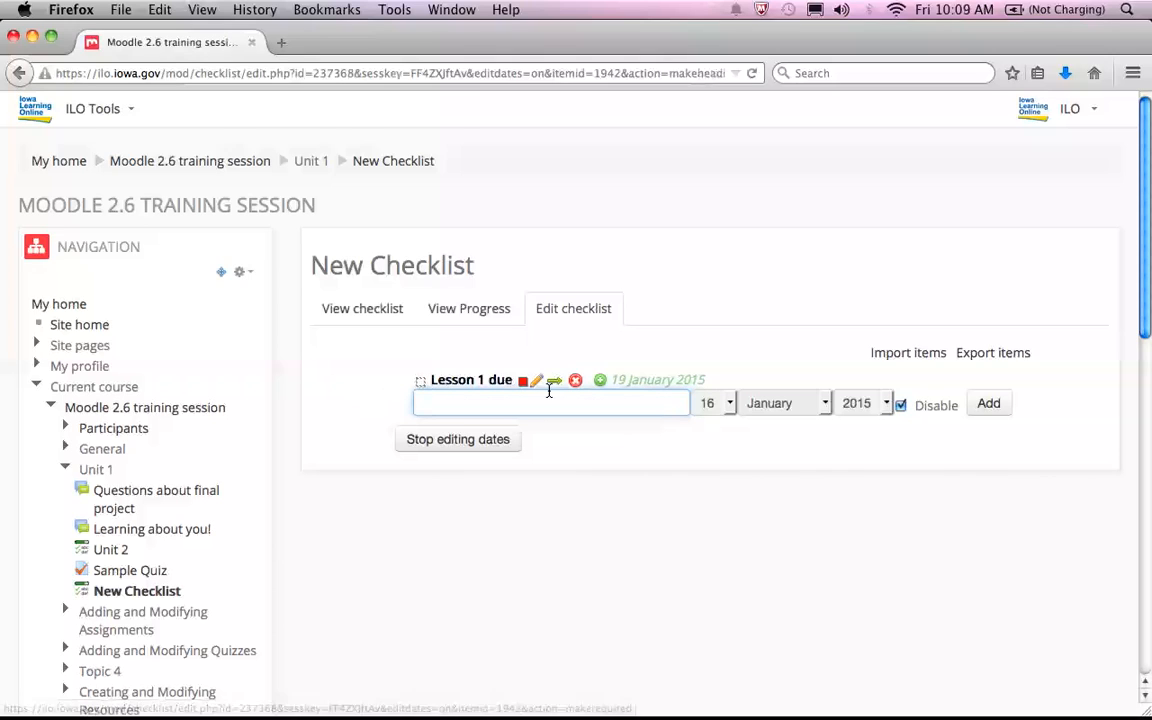
left_click(421, 386)
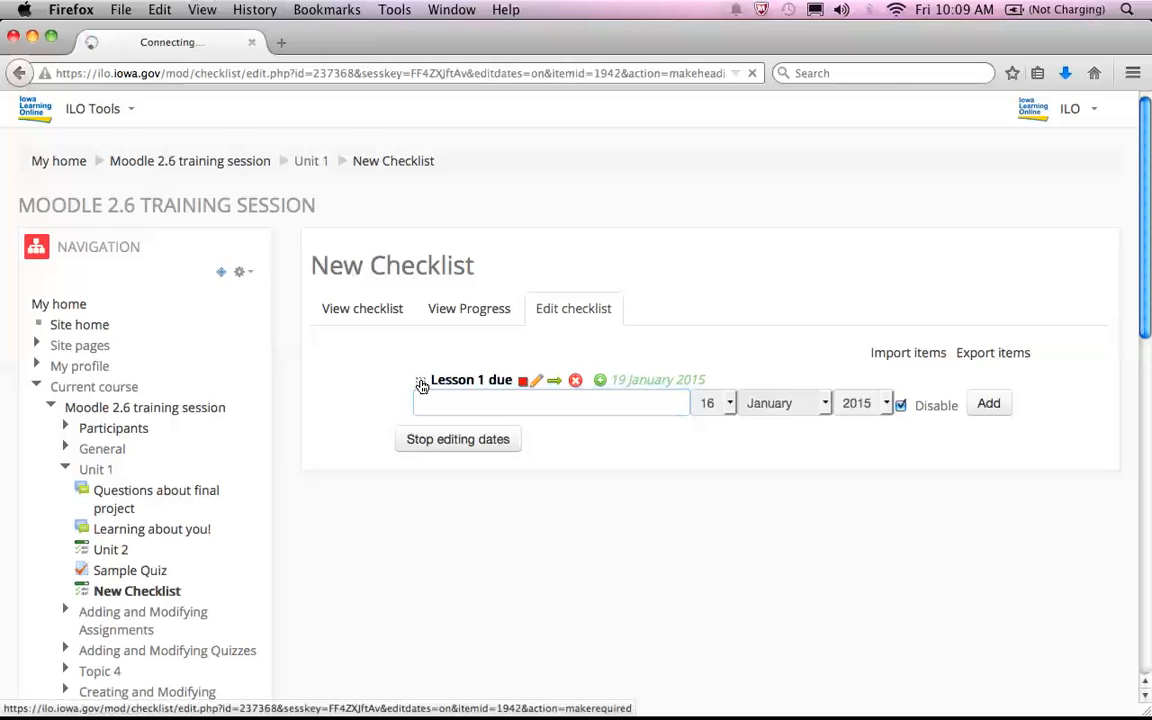
- Change the text colour of the "Lesson 1 due" item to orange
left_click(519, 385)
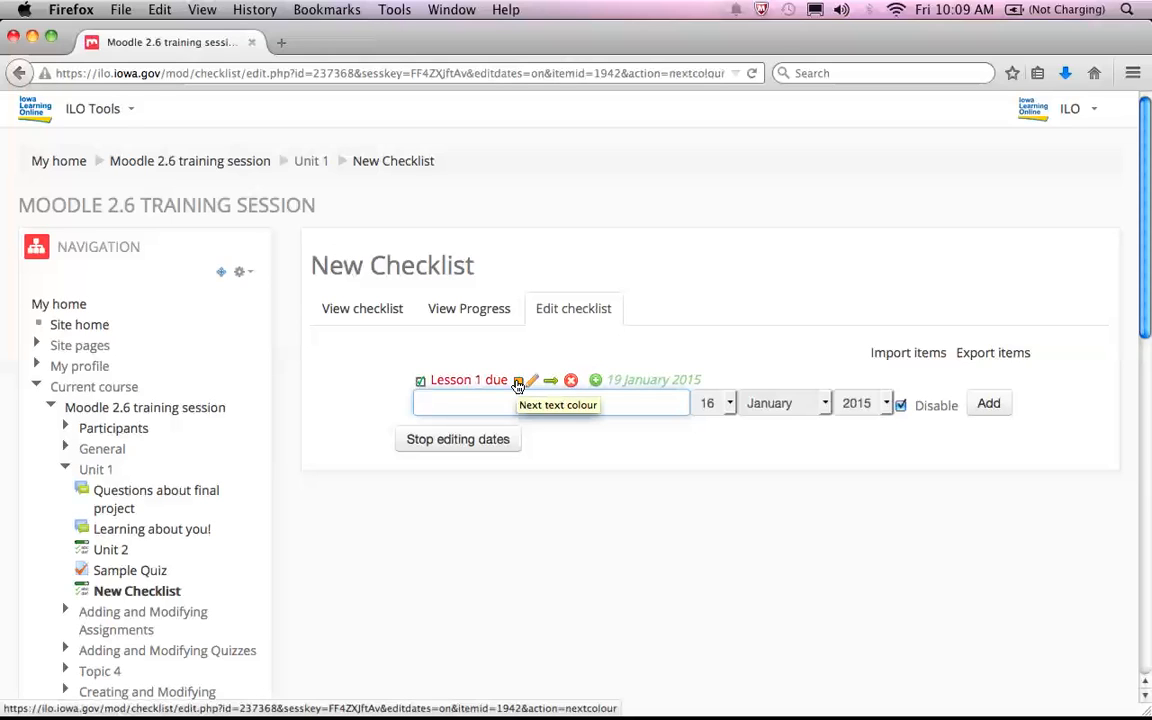
left_click(518, 384)
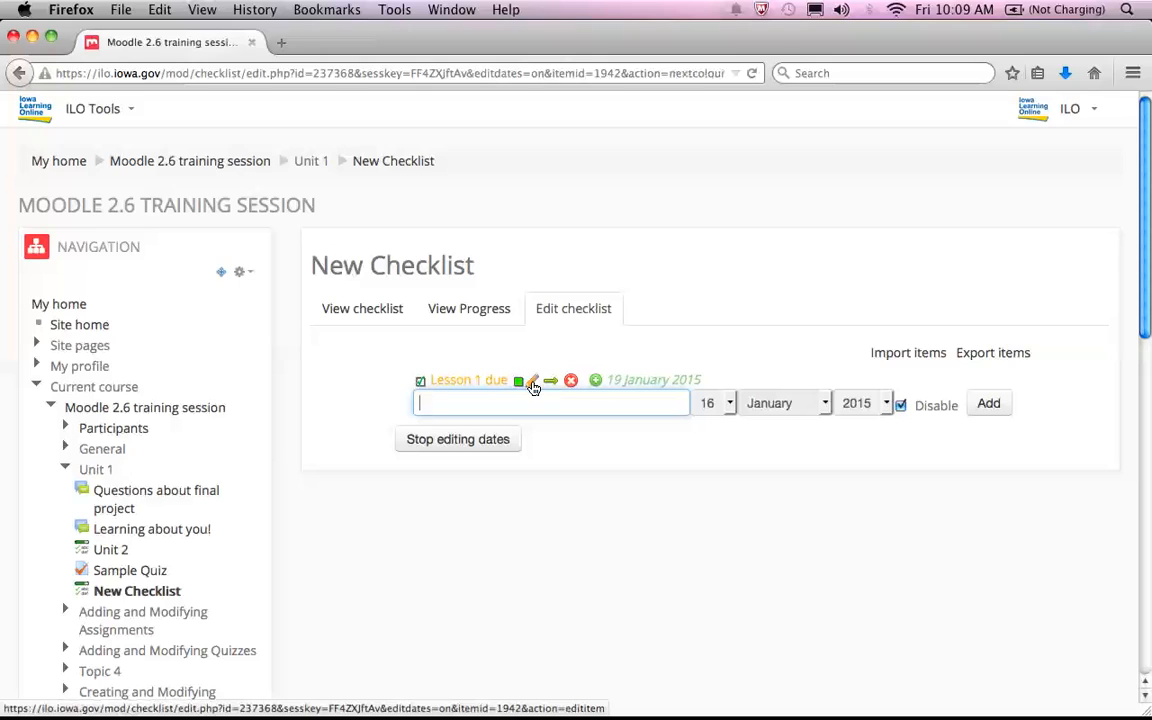
- Open the "Lesson 1 due" item for editing, save it with its existing text and date, and try to indent it
left_click(533, 385)
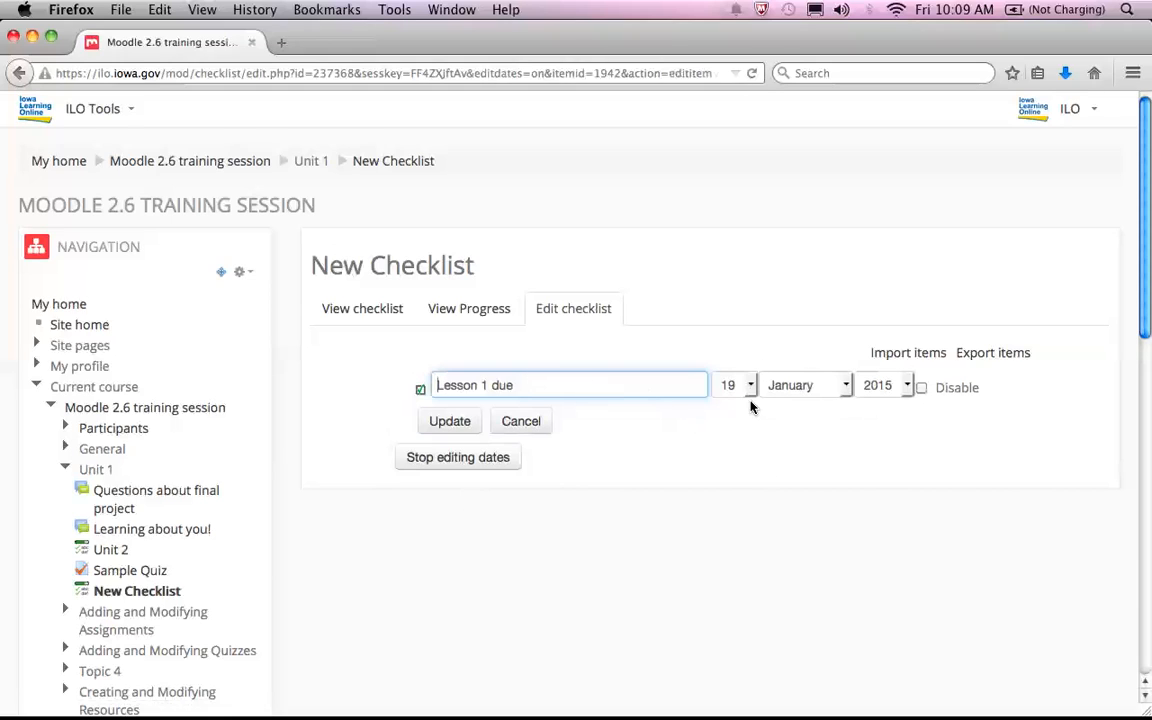
left_click(449, 421)
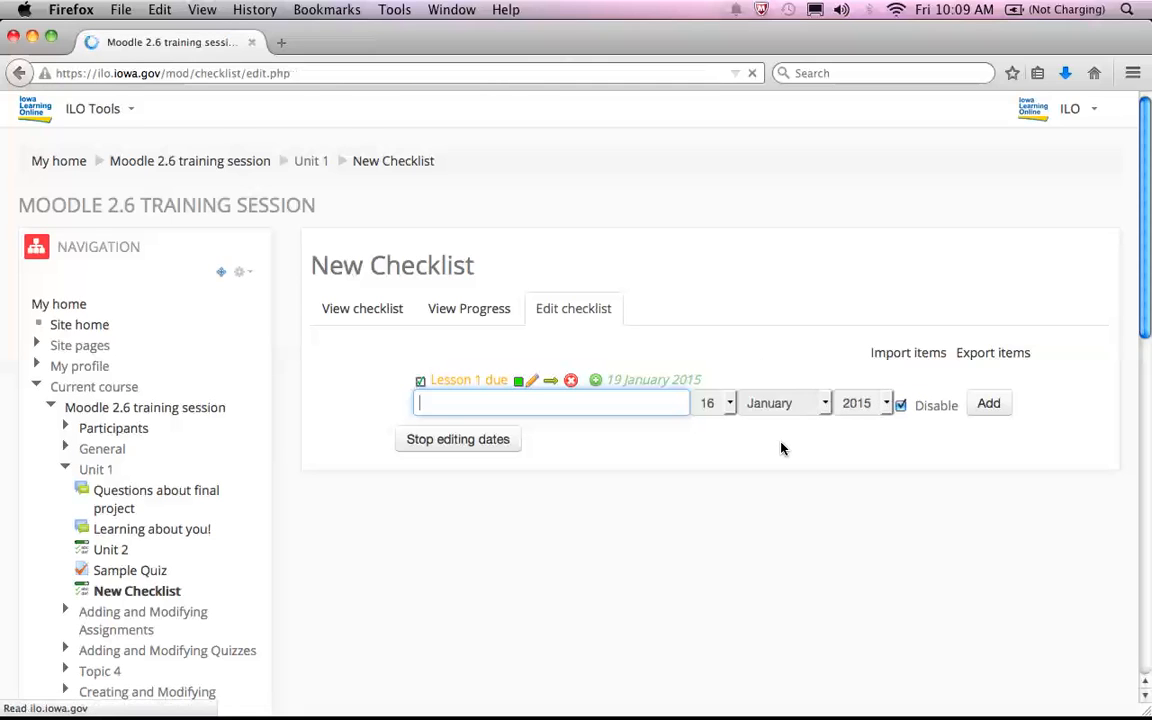
left_click(555, 384)
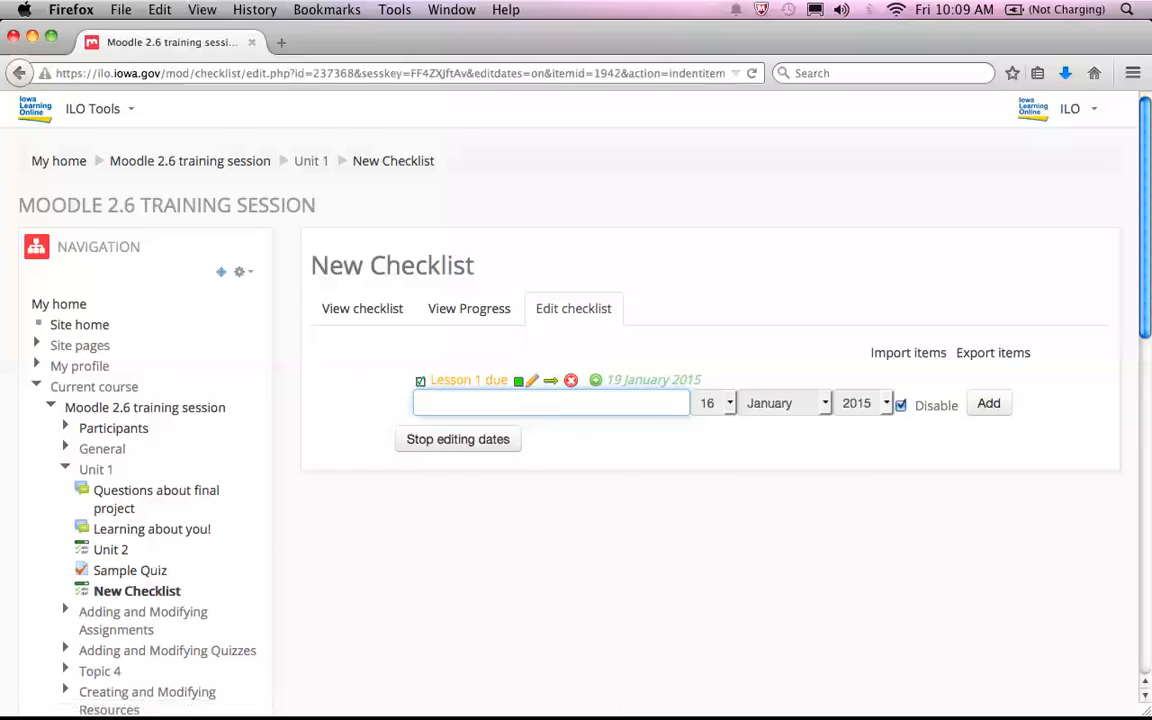
- Add the checklist item "Lesson 2 due" with its due date disabled
type("Les")
key("Down")
key("Return")
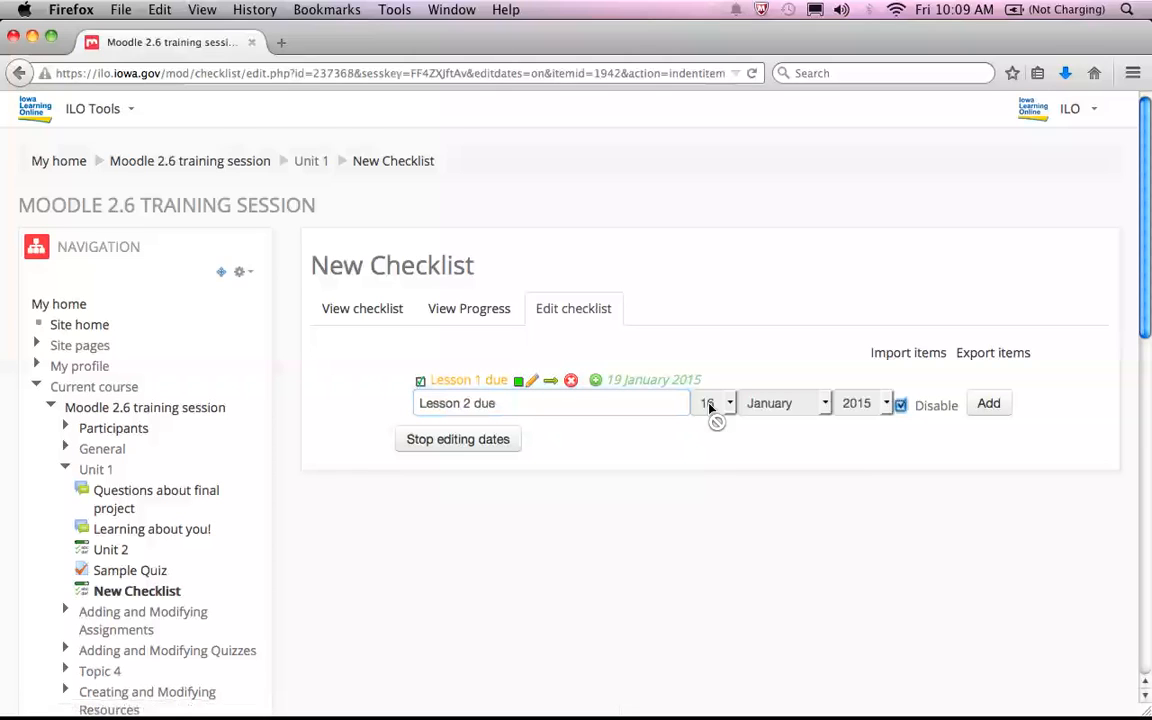
left_click(1010, 404)
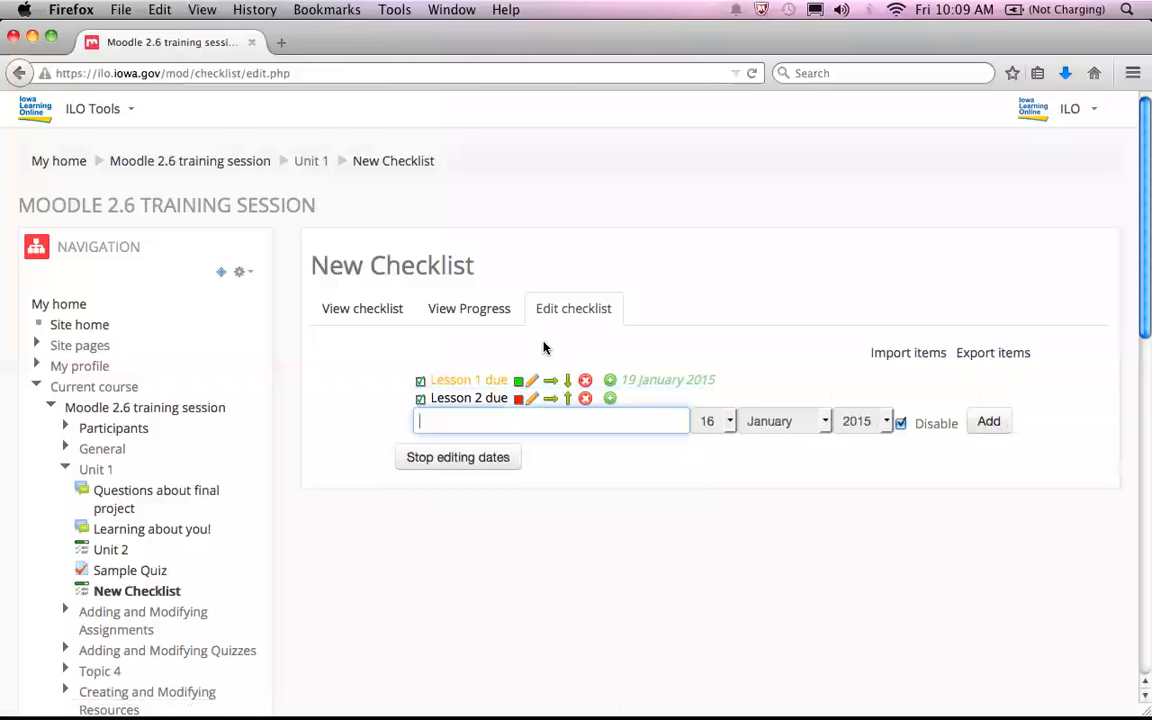
- Indent the "Lesson 2 due" item beneath "Lesson 1 due" and view the checklist
left_click(551, 399)
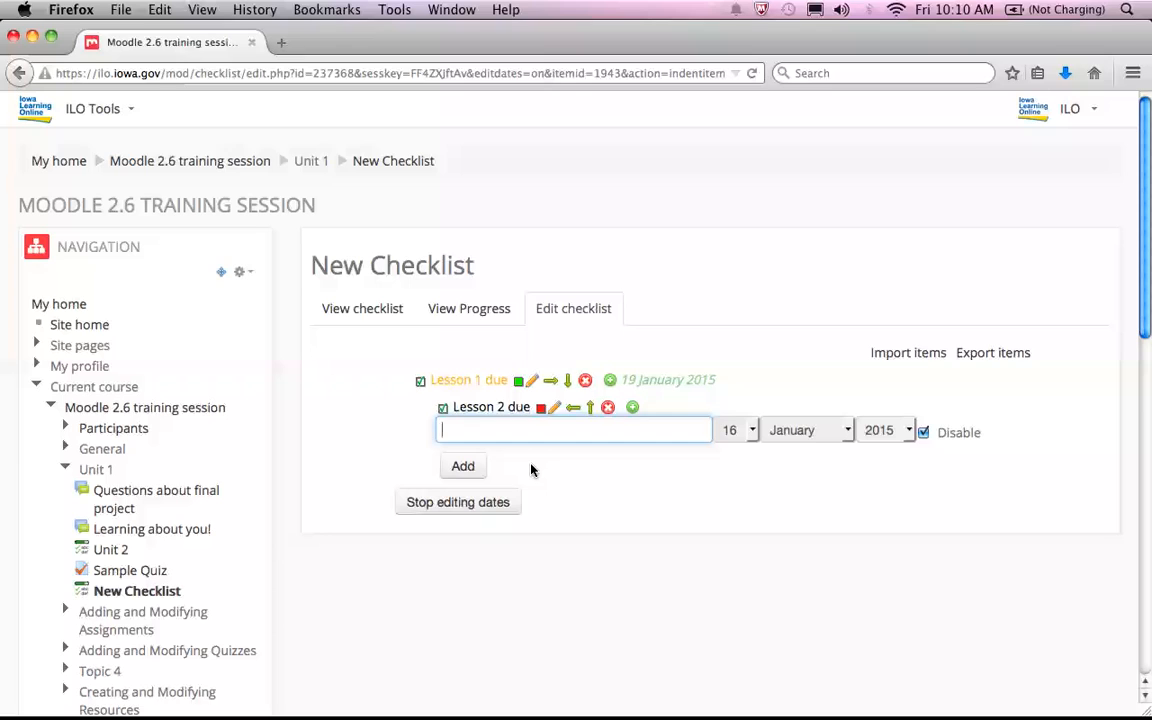
left_click_drag(588, 393, 743, 435)
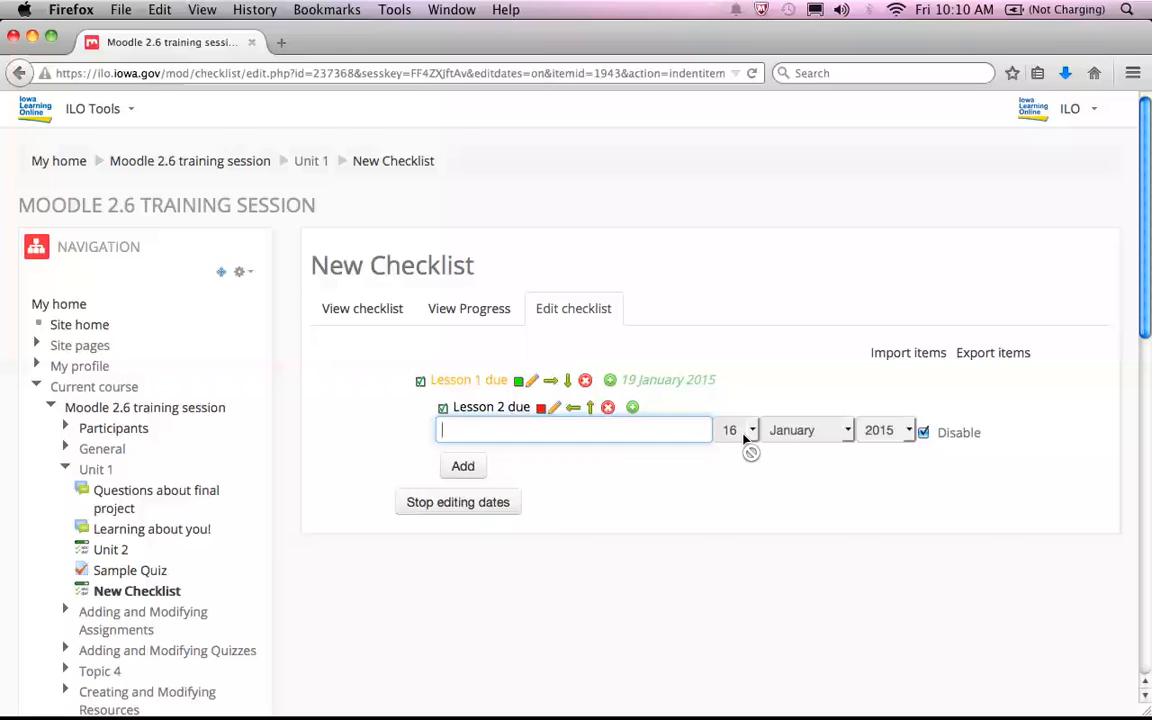
left_click(371, 322)
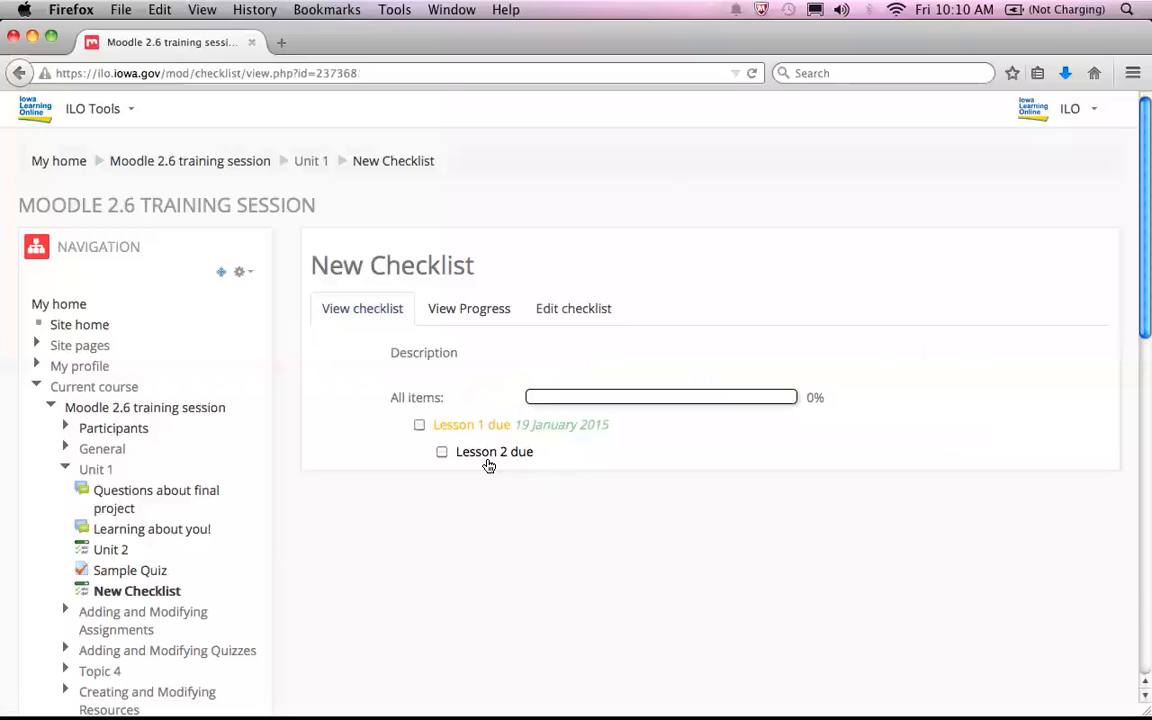
- Return to the course page and open the overview of all the course's checklists
left_click(253, 165)
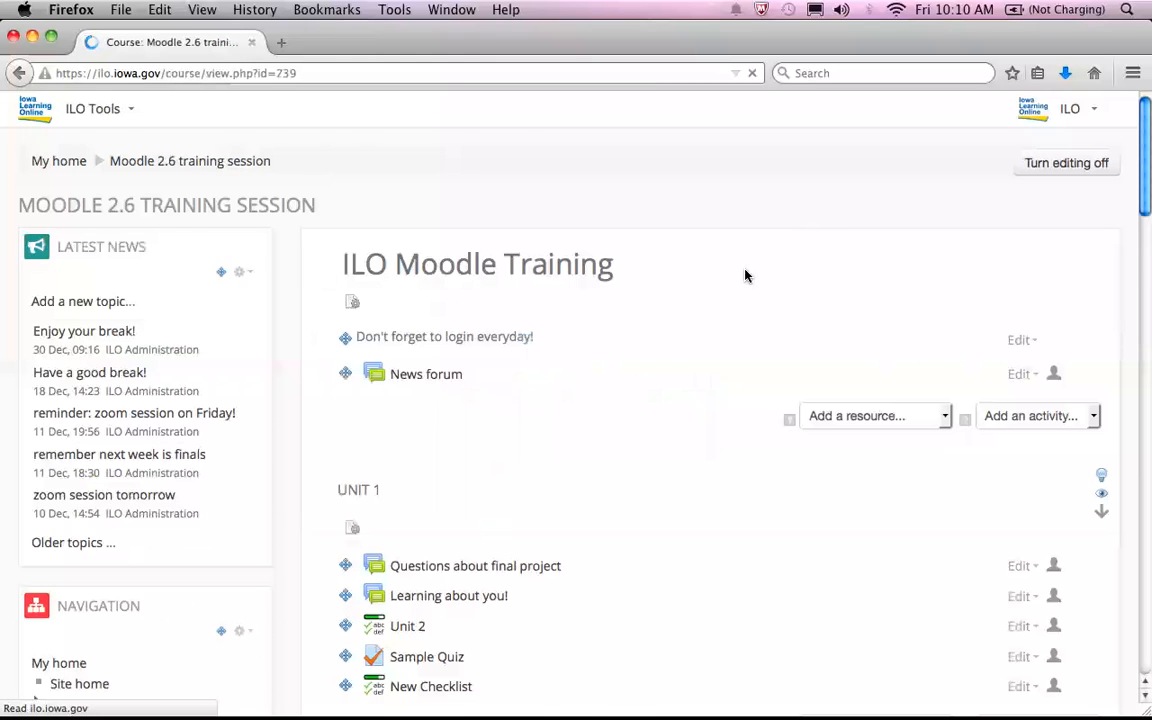
scroll(745, 275, "down", 3)
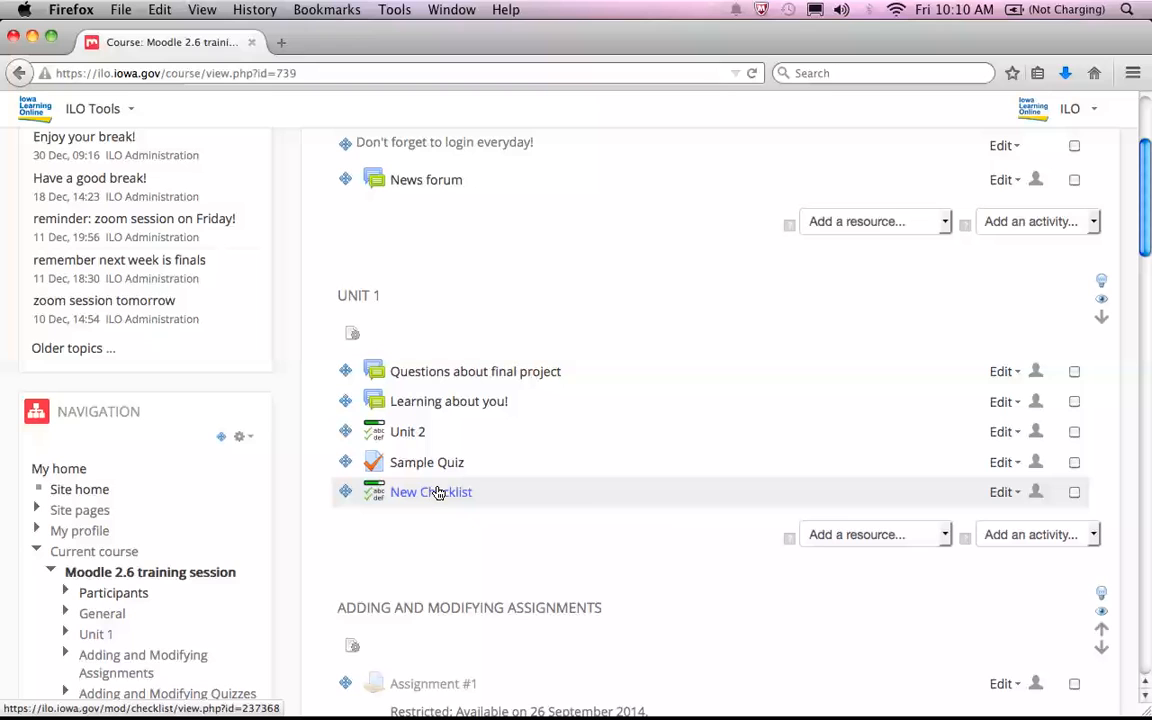
left_click_drag(438, 492, 563, 459)
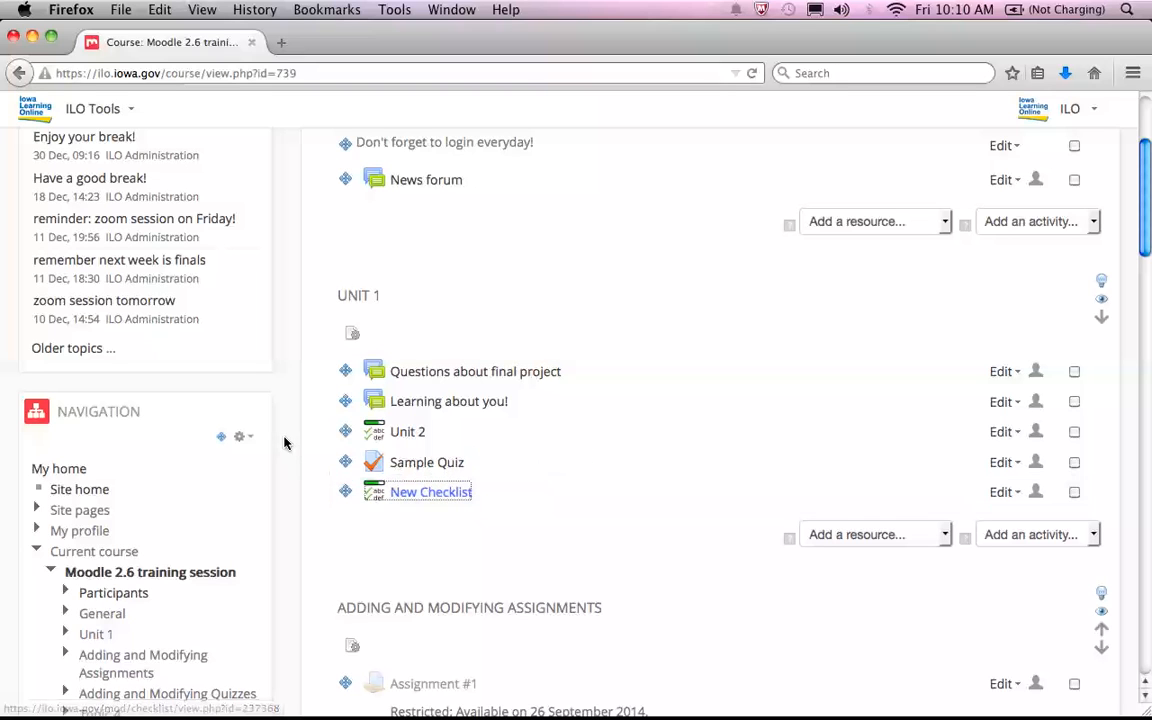
scroll(283, 442, "down", 6)
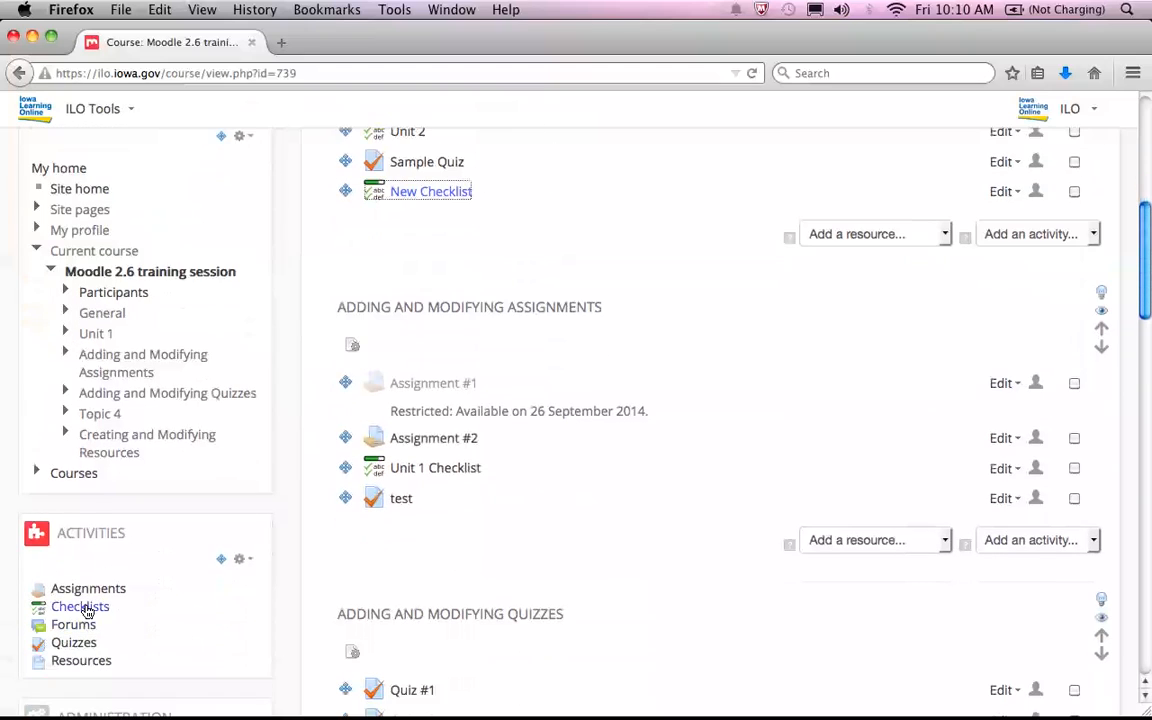
left_click(80, 607)
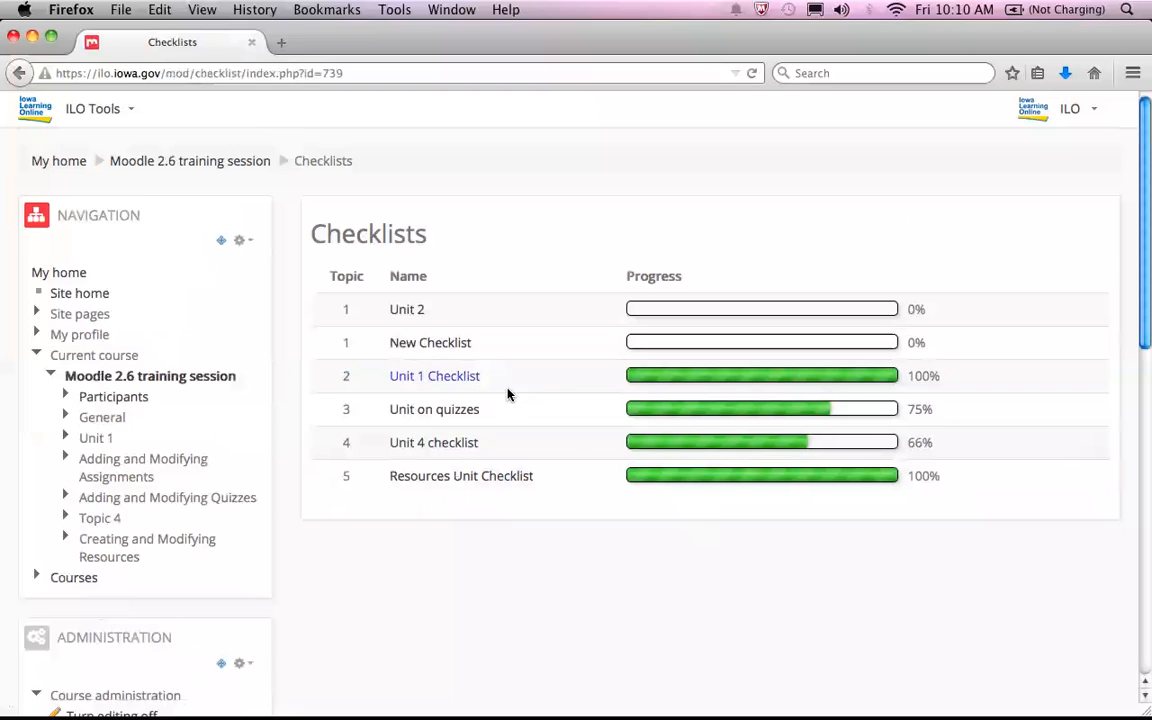
- Open the Unit 2 checklist from the course page and show its student progress as progress bars
left_click(255, 161)
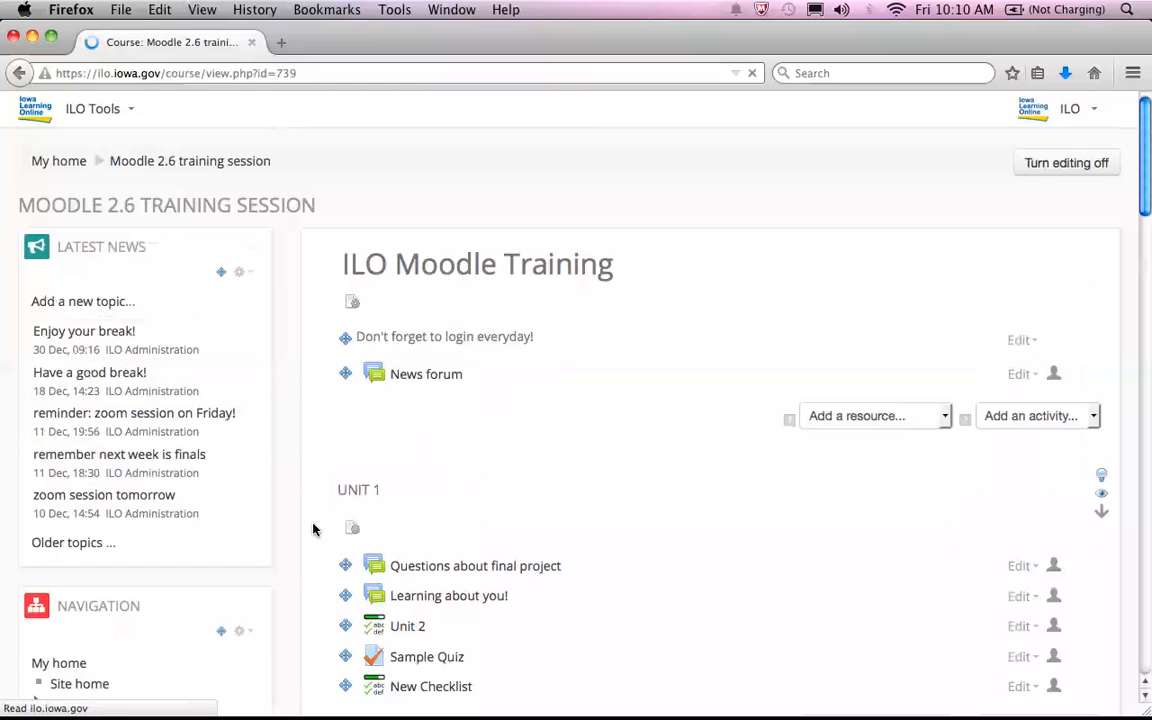
scroll(314, 530, "down", 3)
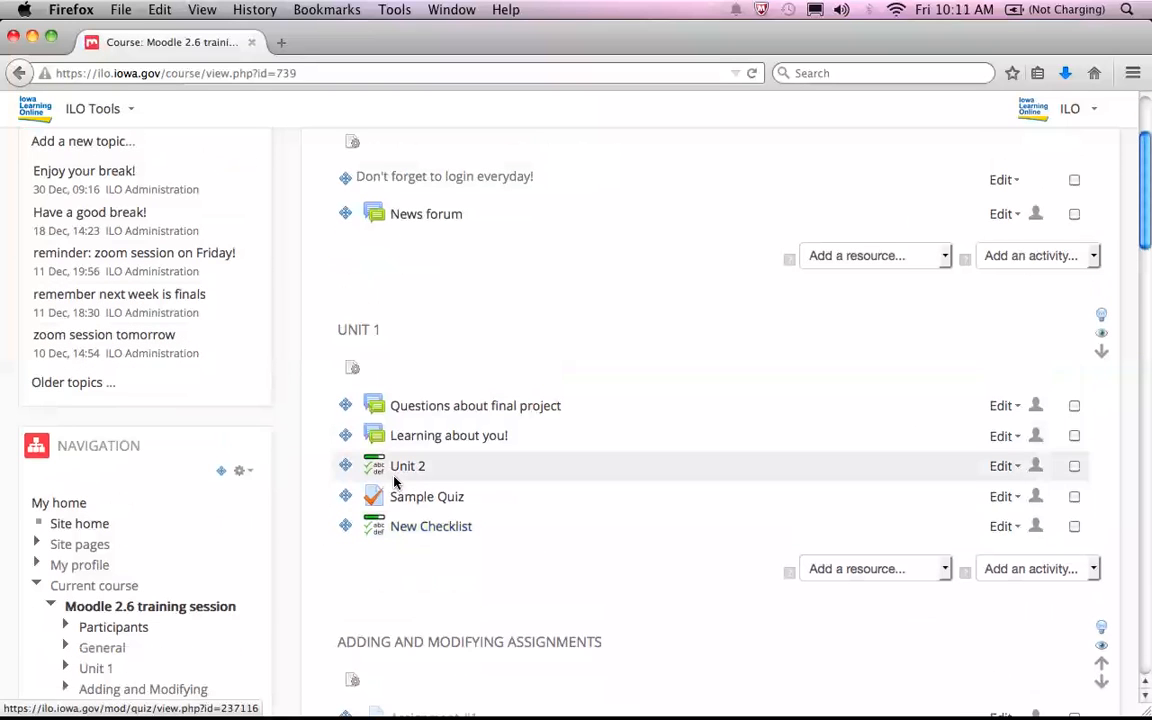
left_click(407, 466)
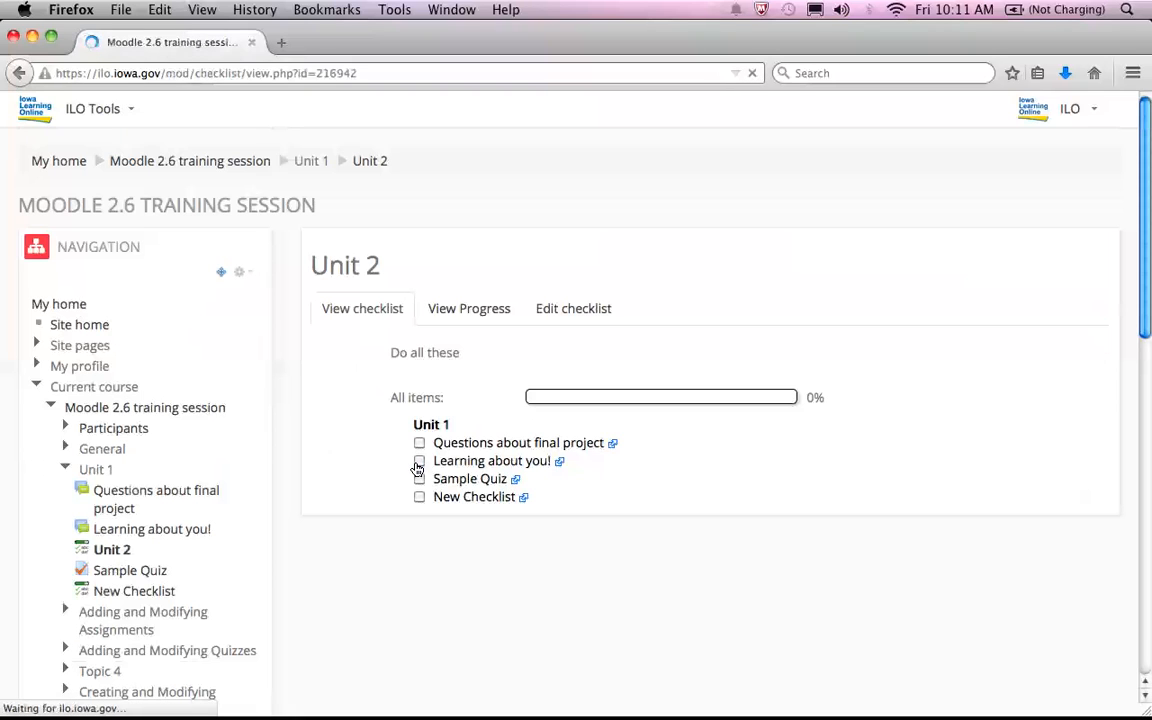
left_click(465, 310)
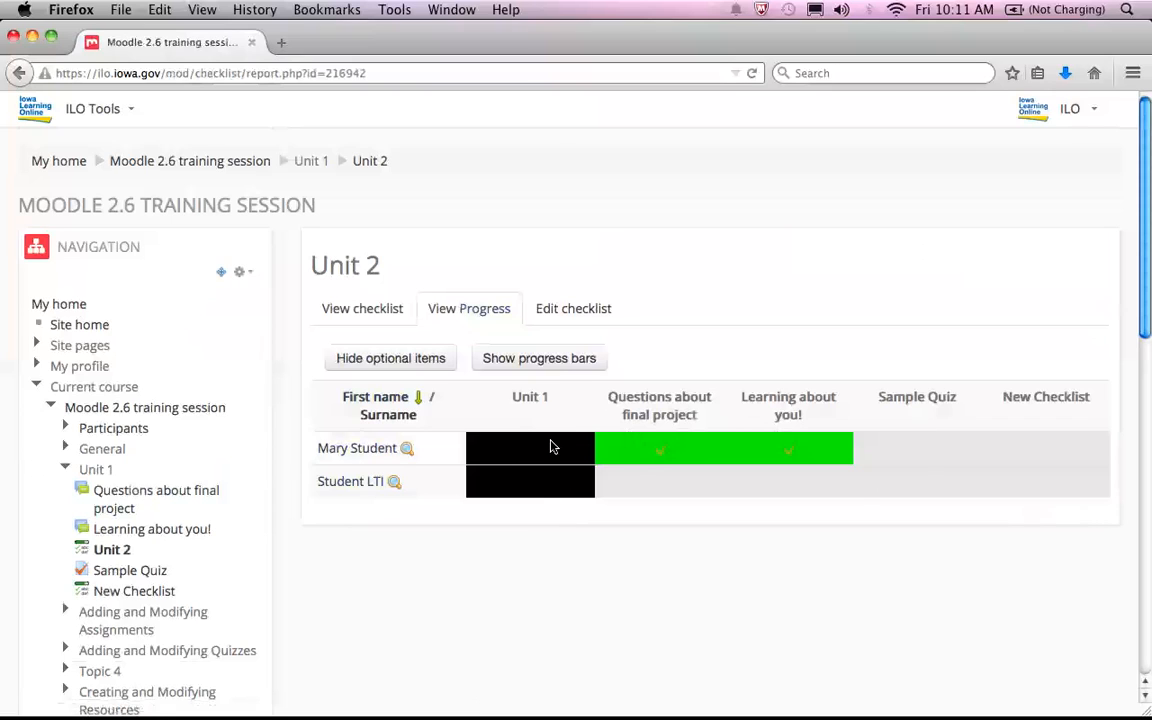
left_click(561, 364)
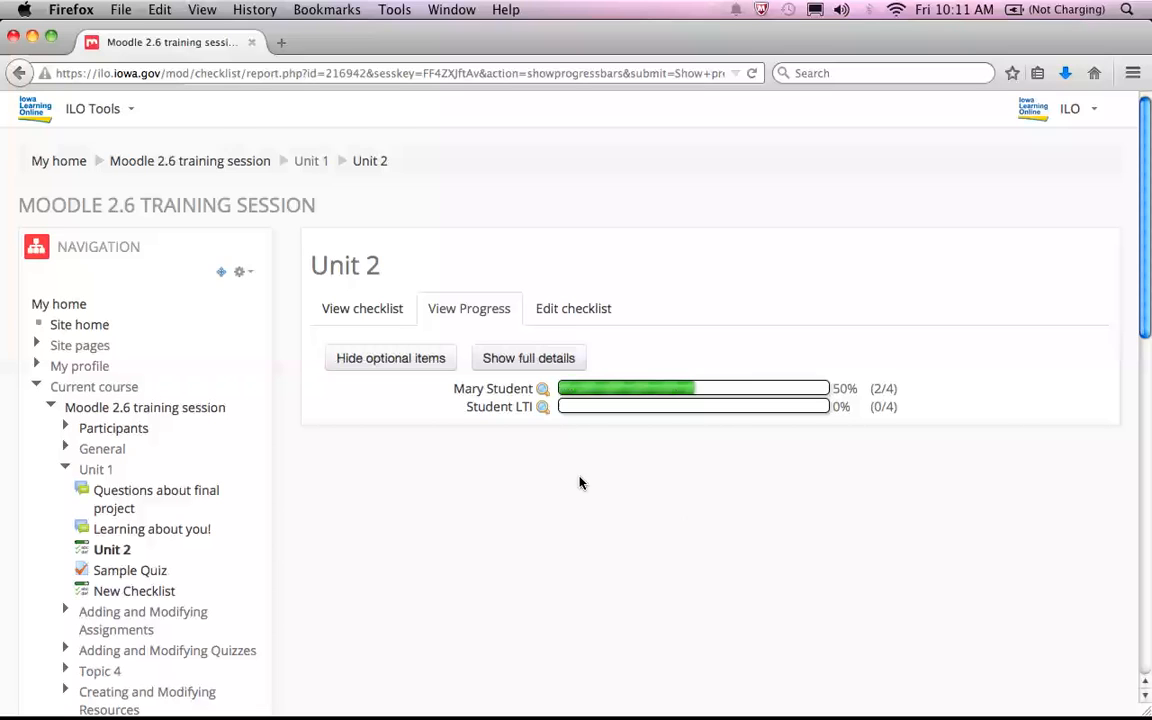
- In the first listed student's checklist, add the comment "don't forget this one!" to Sample Quiz and save it
left_click(544, 390)
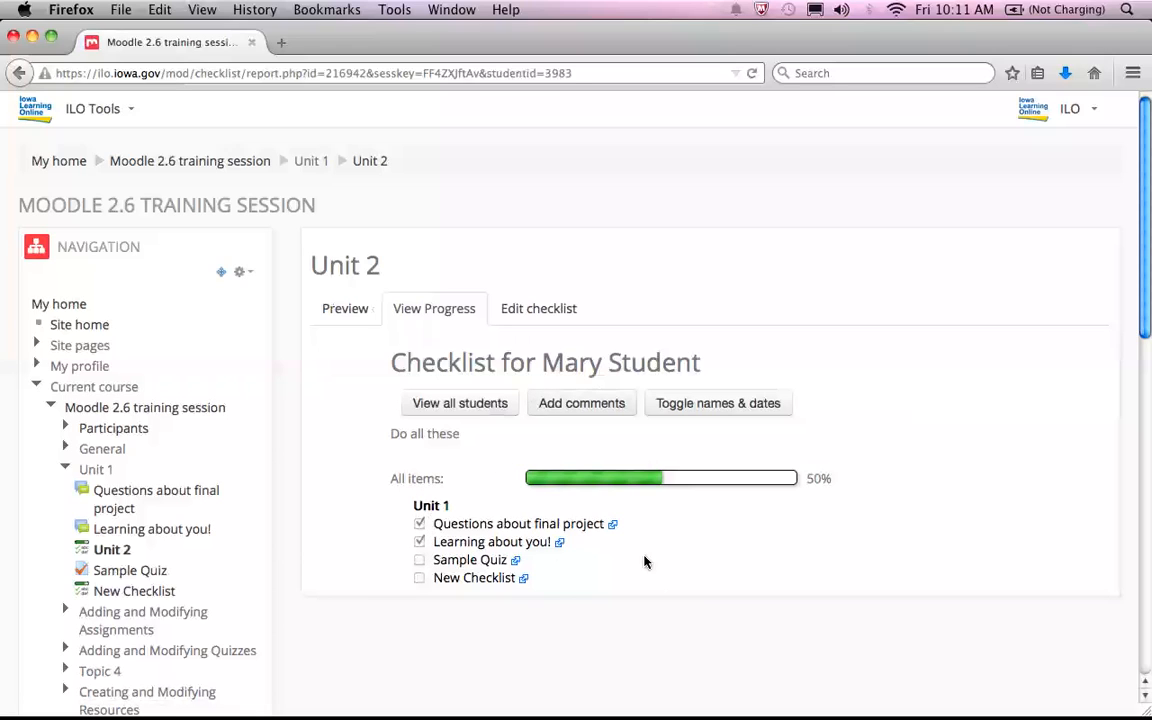
left_click(600, 403)
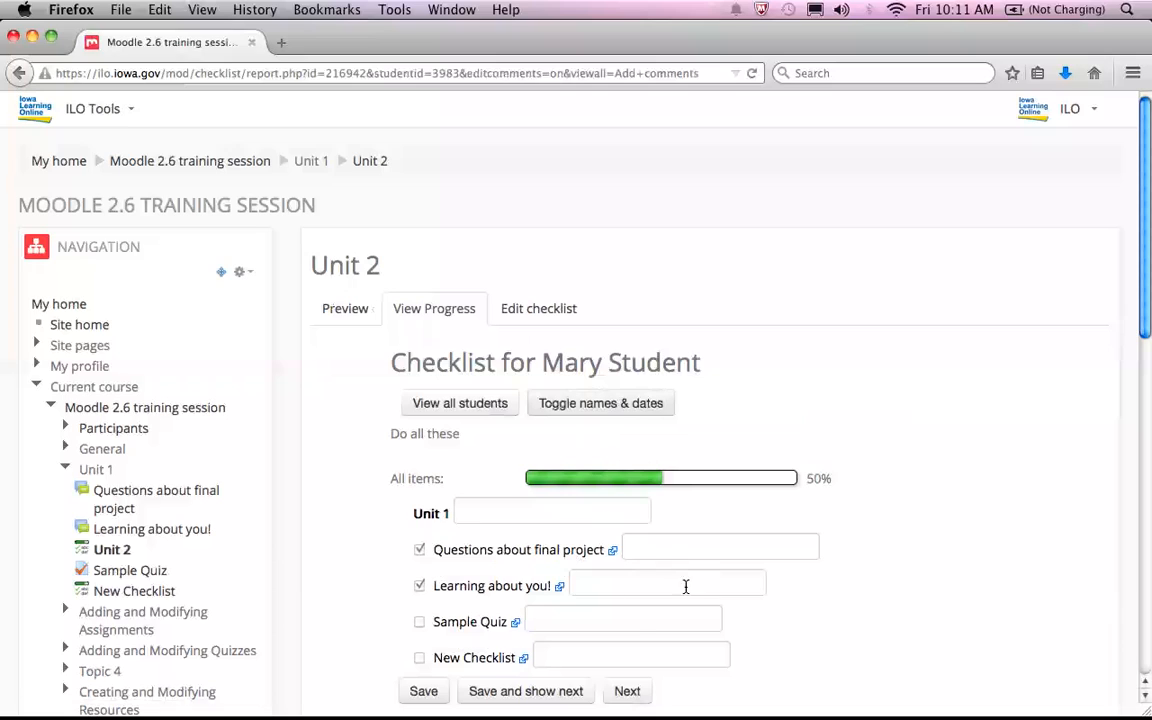
left_click(641, 618)
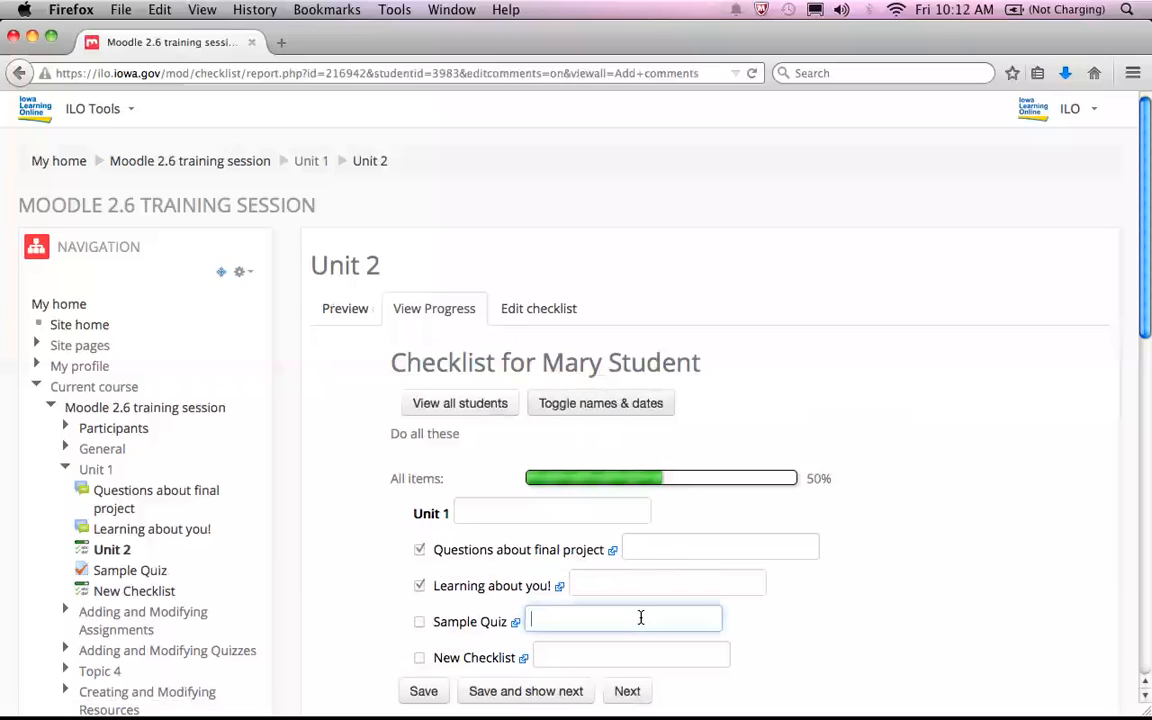
type("don't forget this one!")
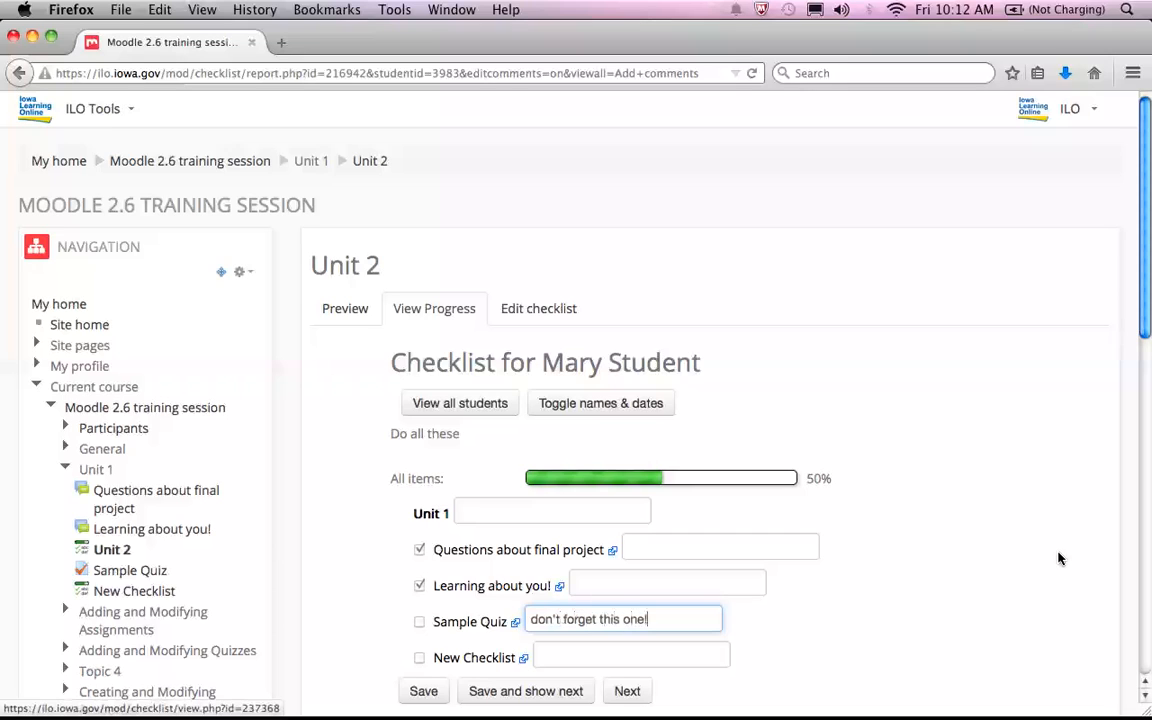
scroll(1058, 555, "down", 5)
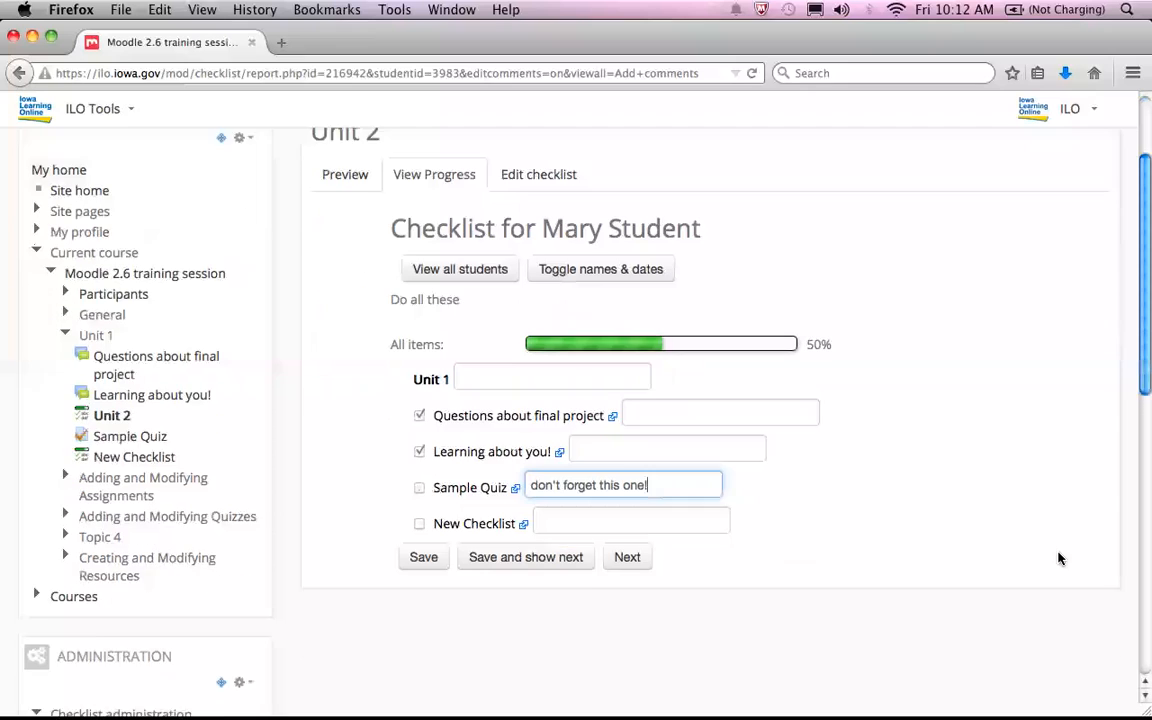
left_click(424, 539)
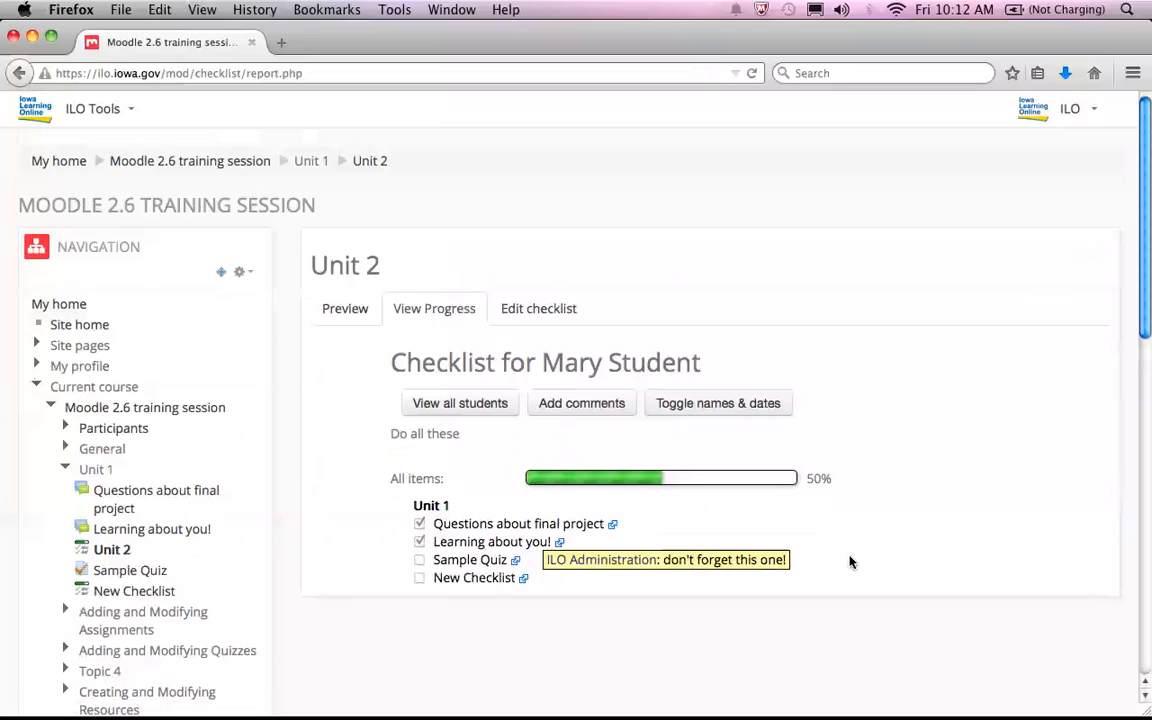
- Show the names and dates for the student's checked items, and hide them again
left_click(761, 408)
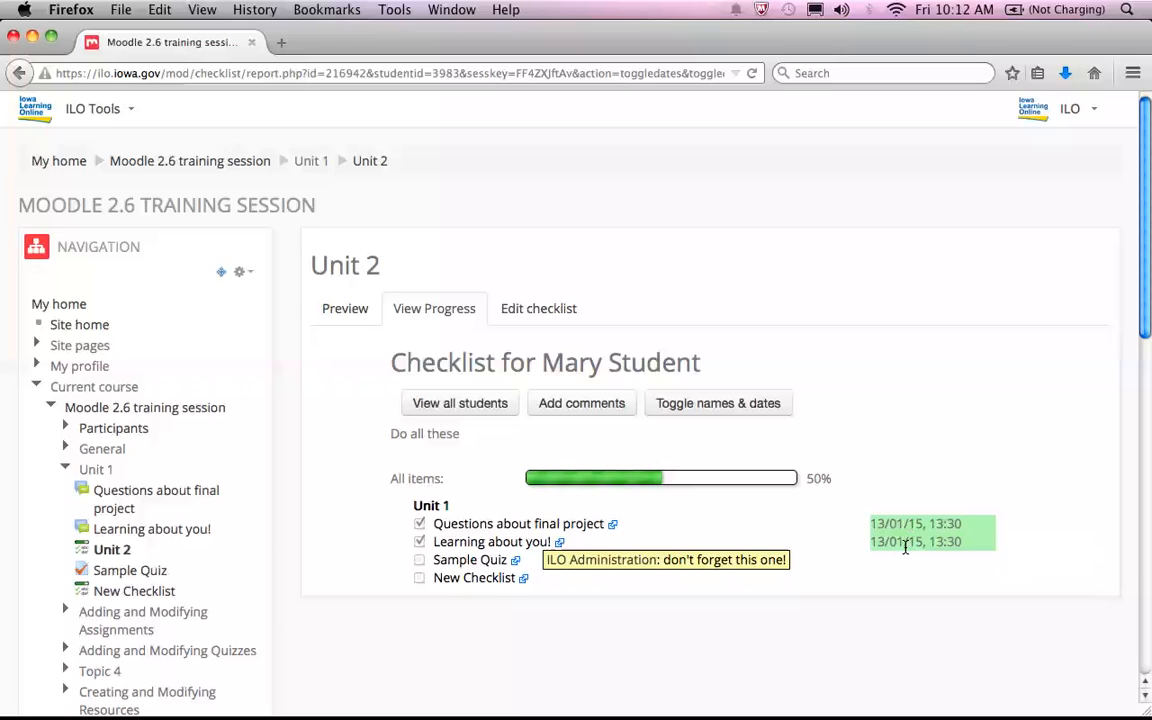
left_click(748, 402)
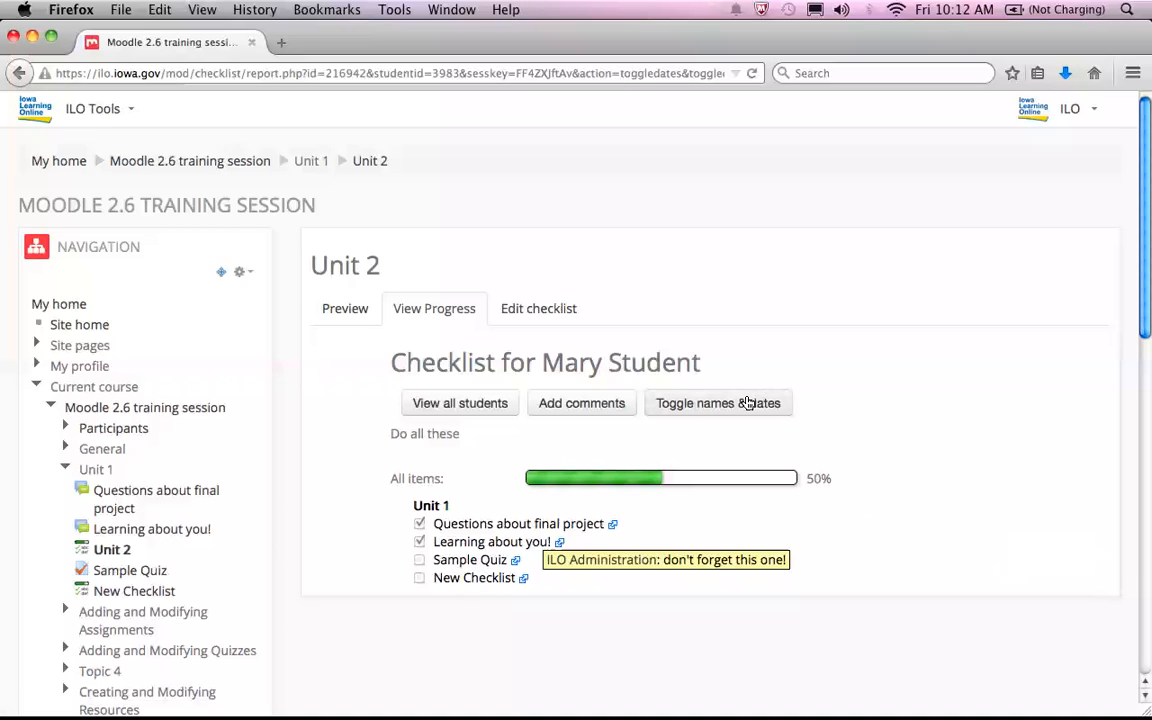
- Return to the course page and start adding another Checklist activity to Unit 1
left_click(228, 163)
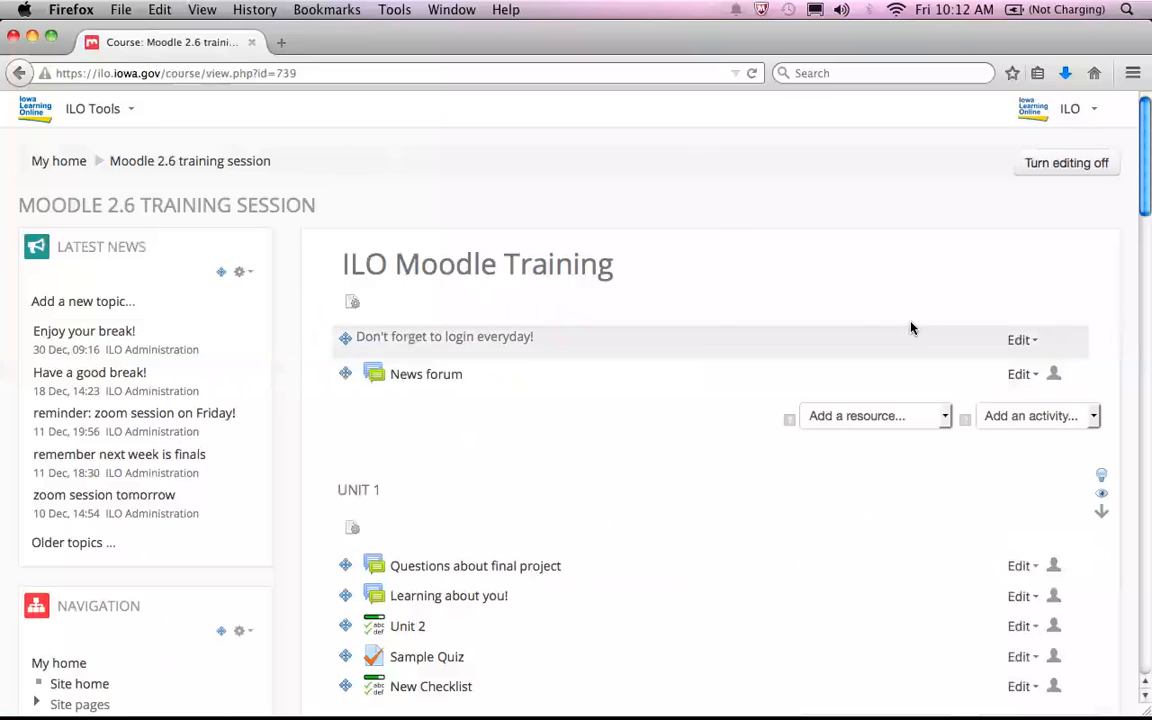
scroll(915, 327, "down", 3)
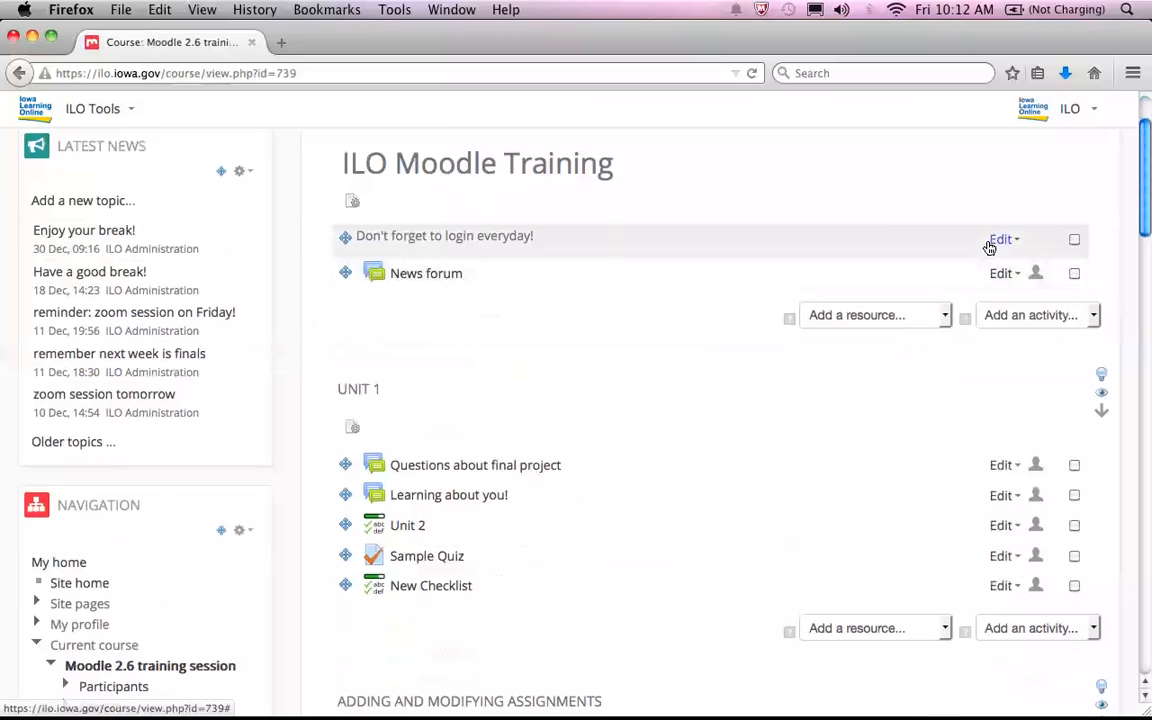
left_click(1010, 630)
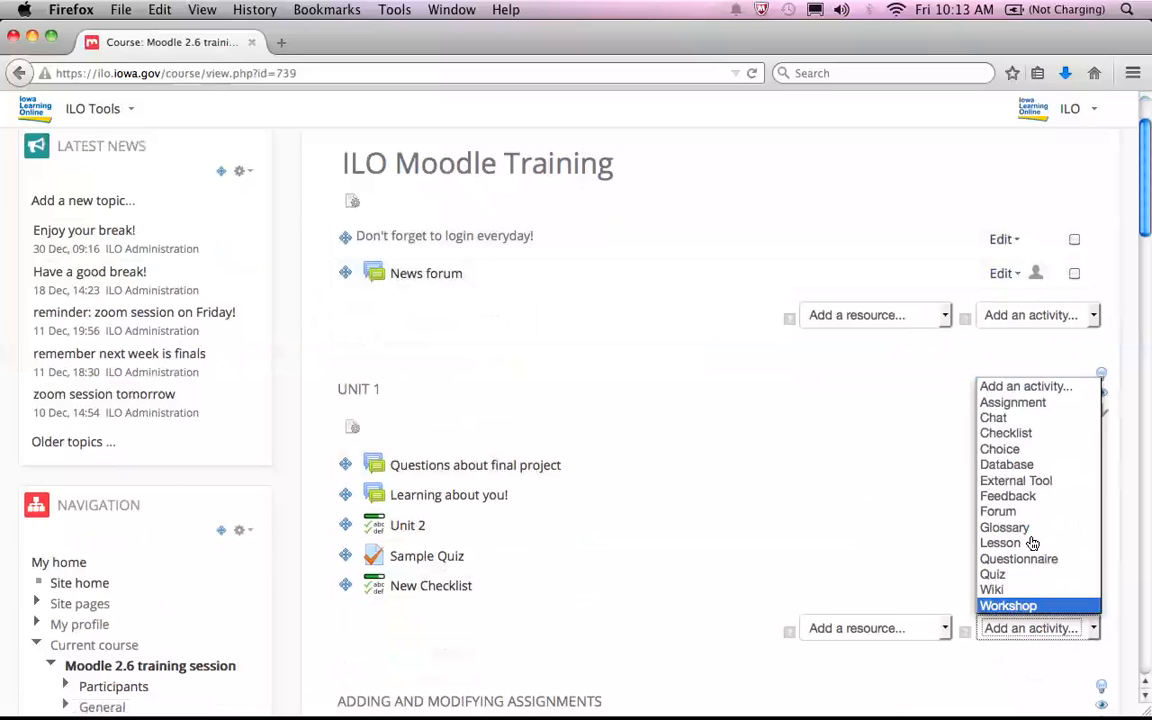
left_click(1053, 433)
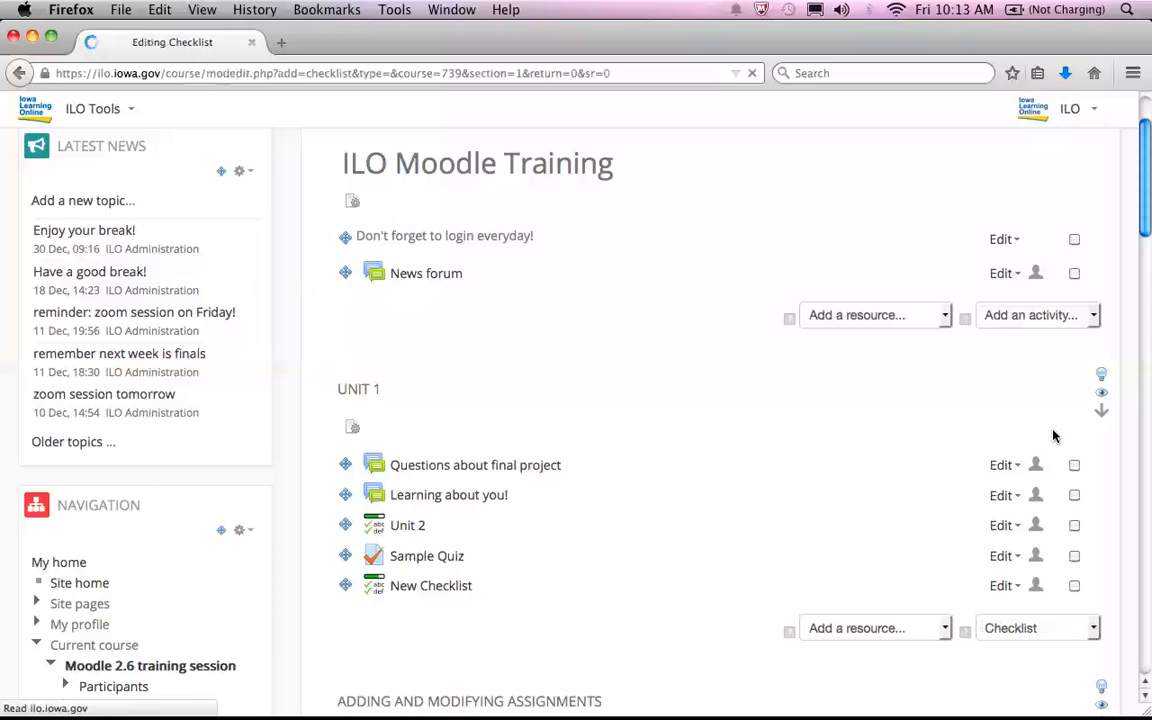
- Name the new checklist "Automatically Set up" and enter "Description" as its introduction
left_click(713, 366)
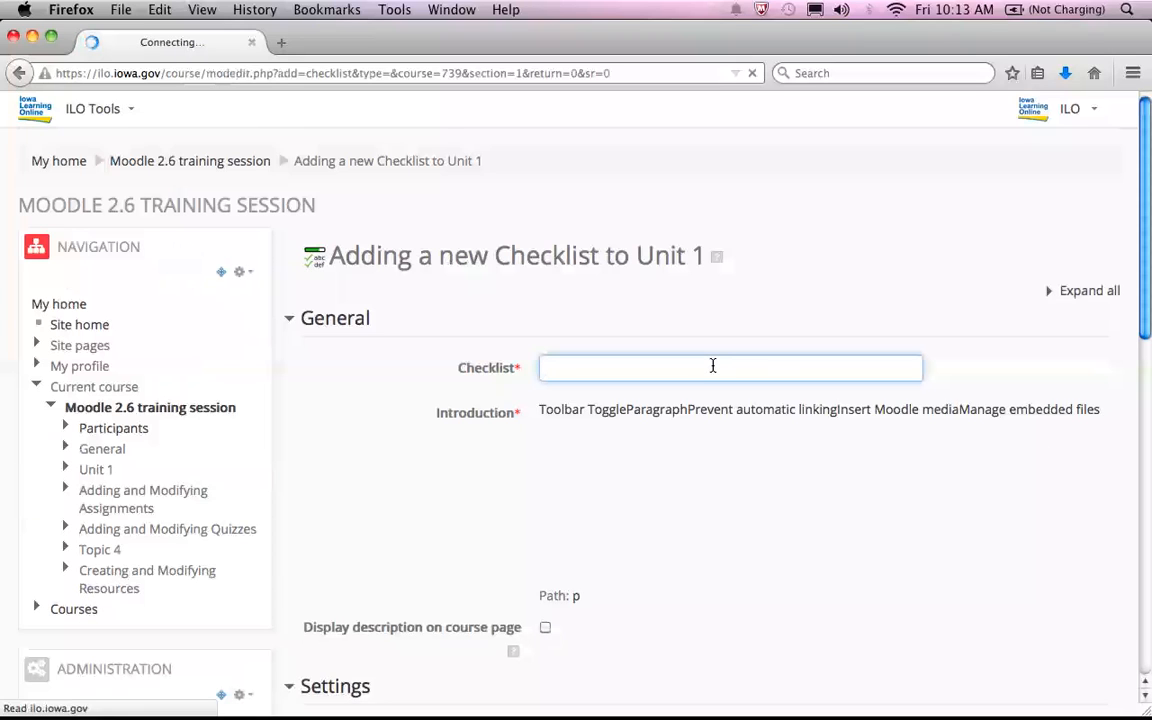
type("Automatic")
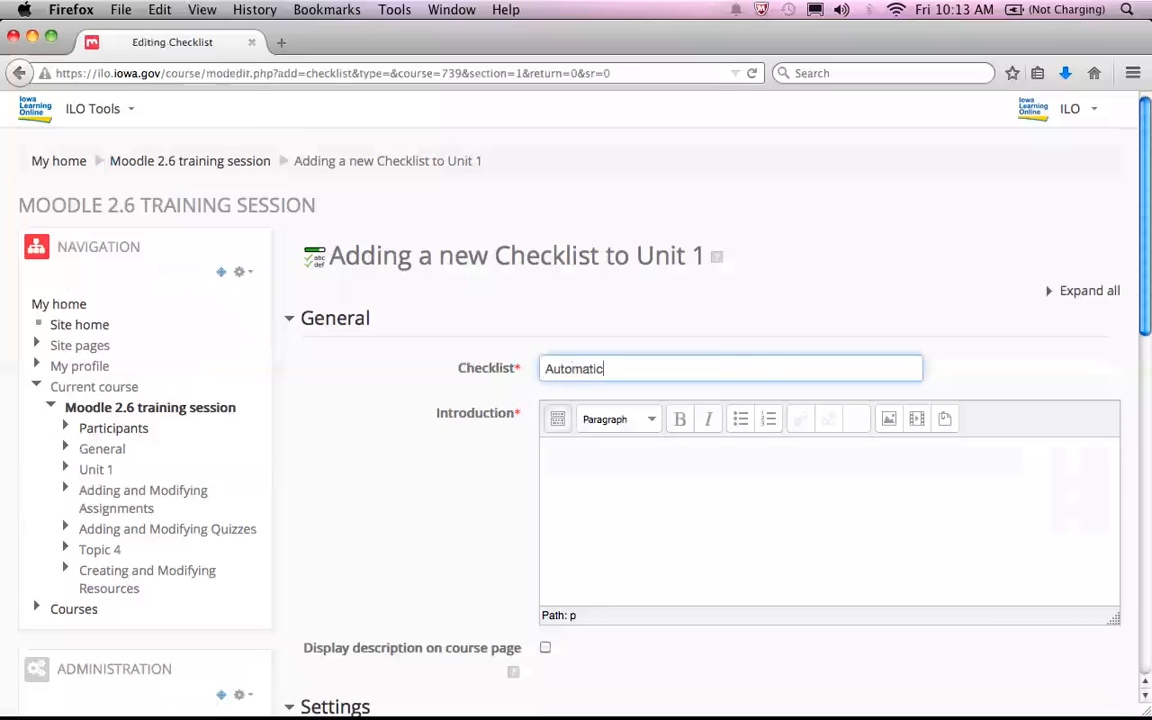
type("ally Set up")
scroll(386, 442, "down", 3)
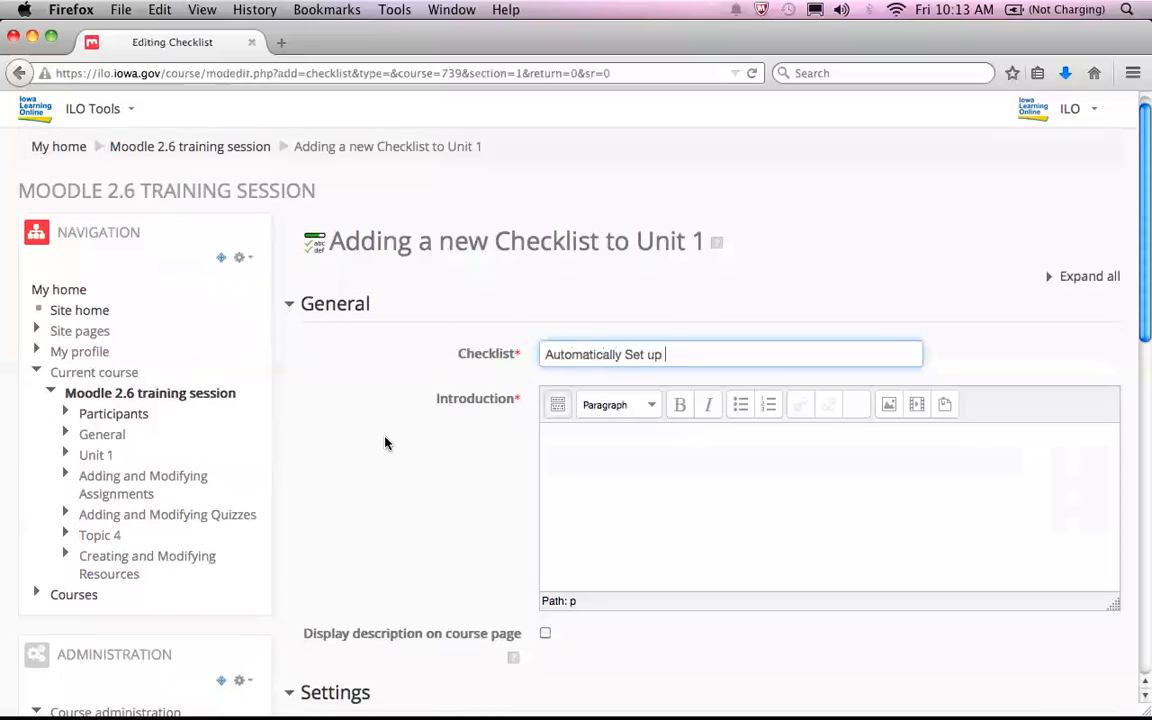
left_click(788, 389)
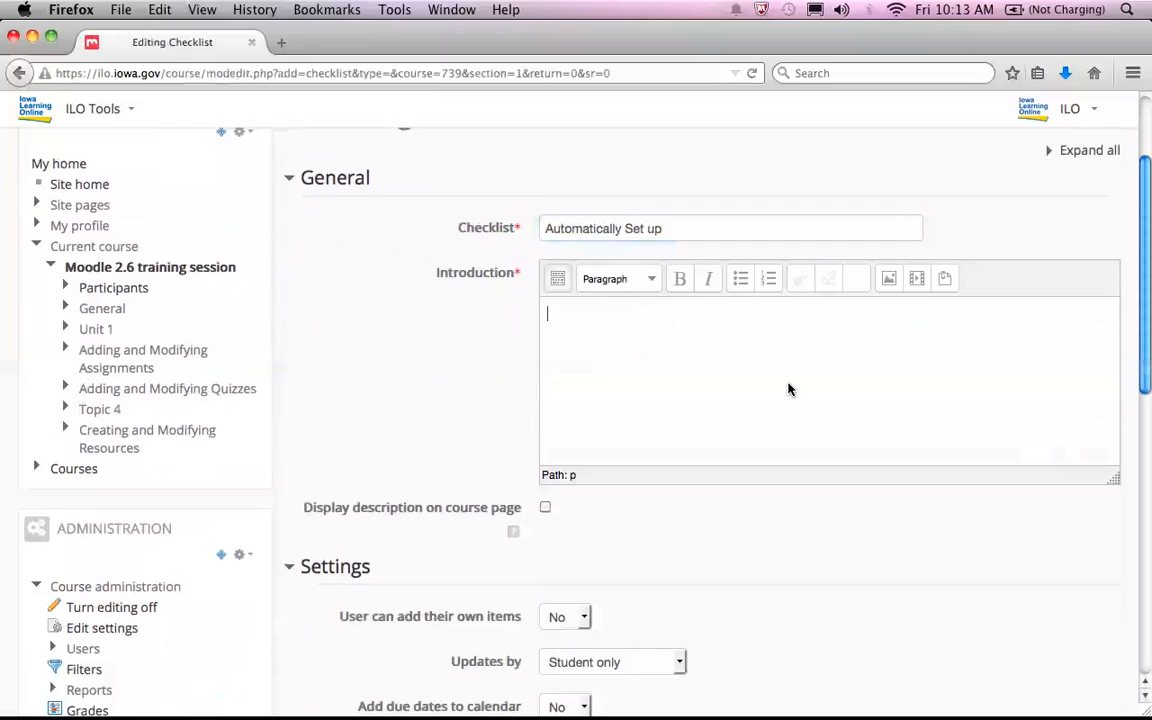
type("Description")
scroll(514, 398, "down", 5)
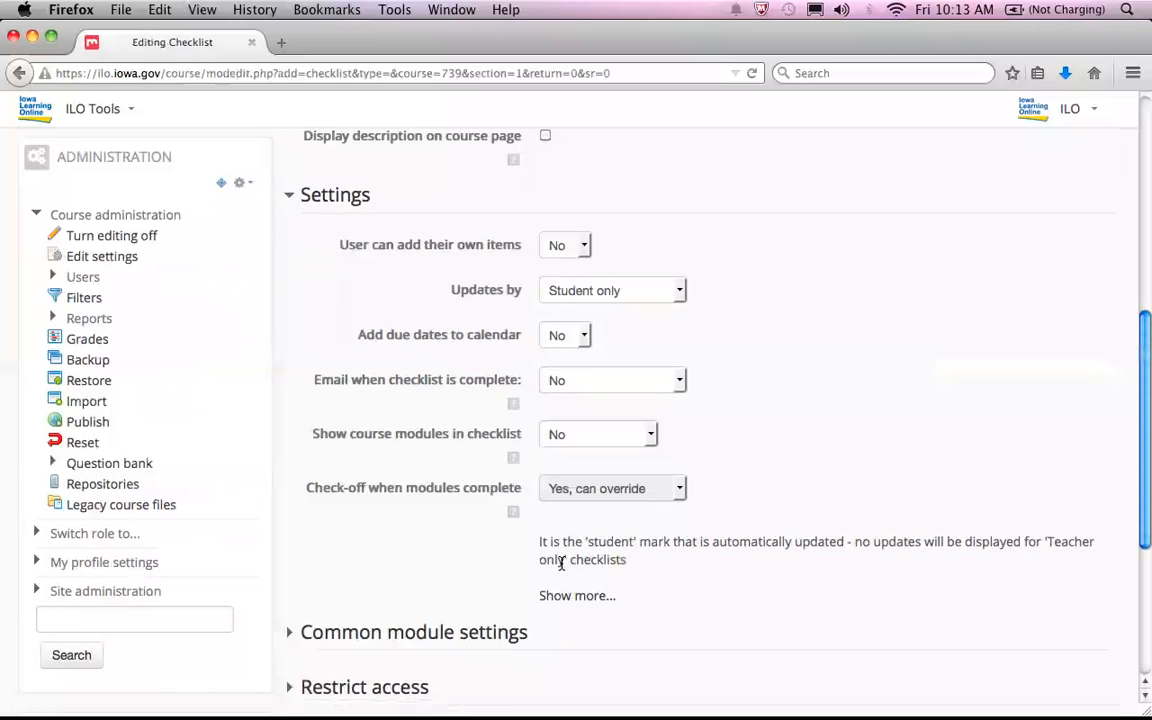
- Expand the additional checklist settings and set the maximum grade to 0
left_click(556, 594)
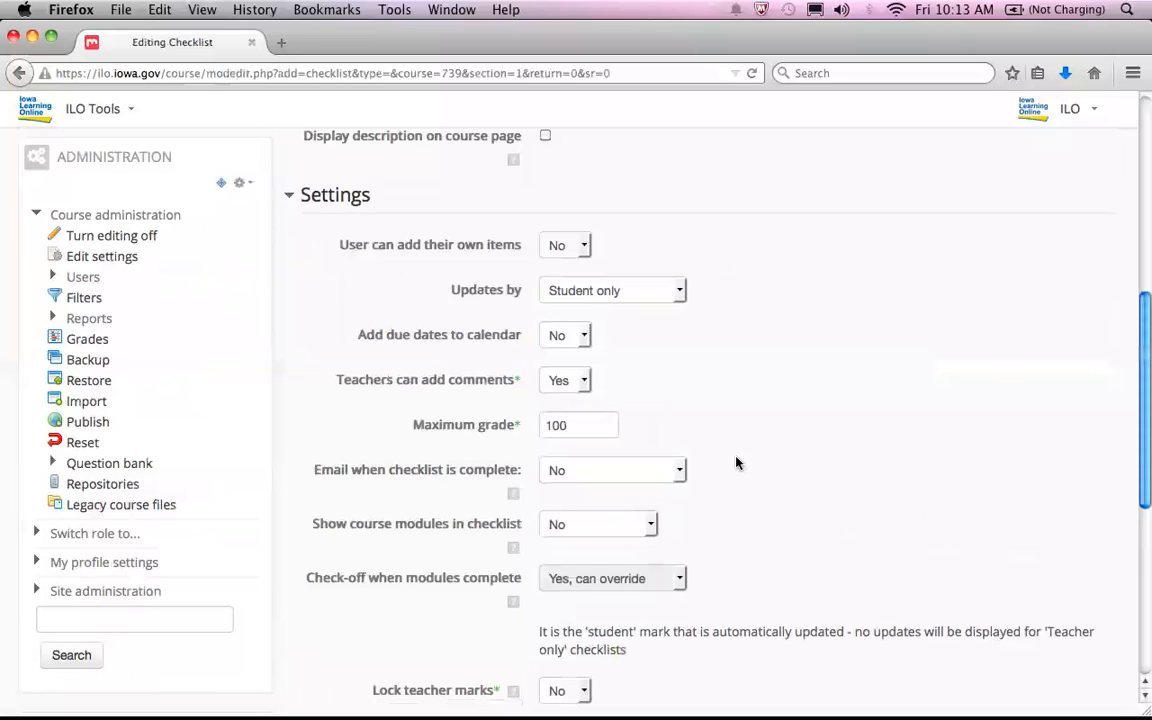
double_click(594, 430)
type("0")
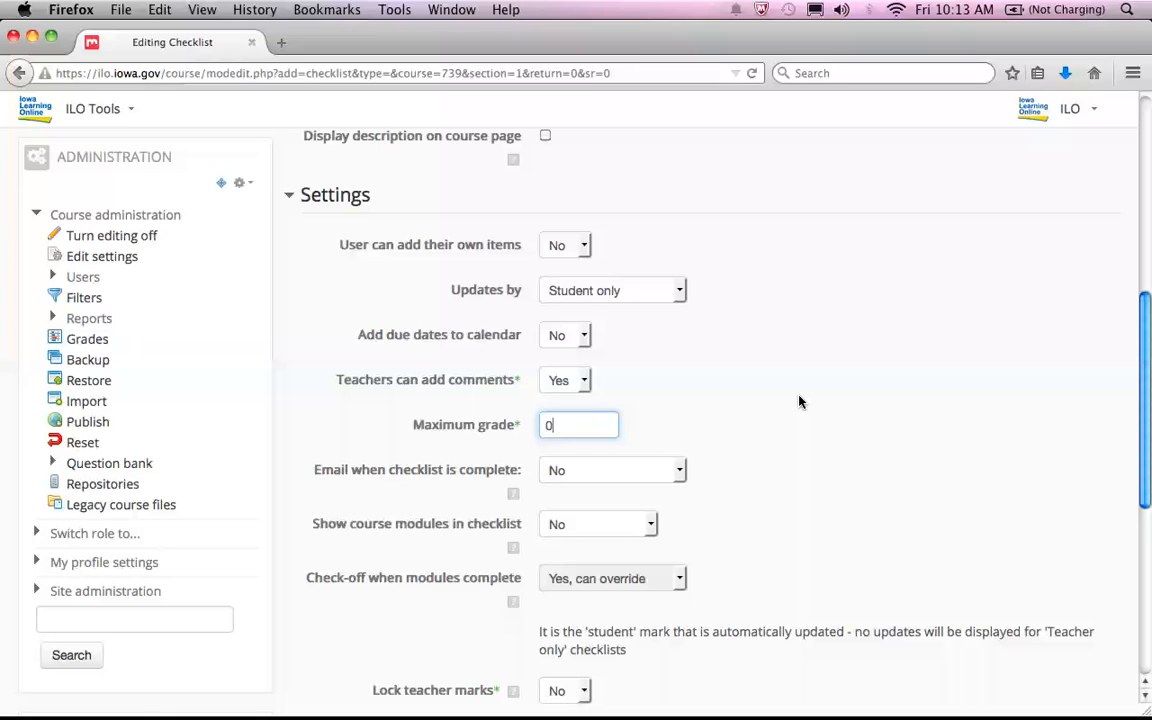
scroll(800, 401, "down", 3)
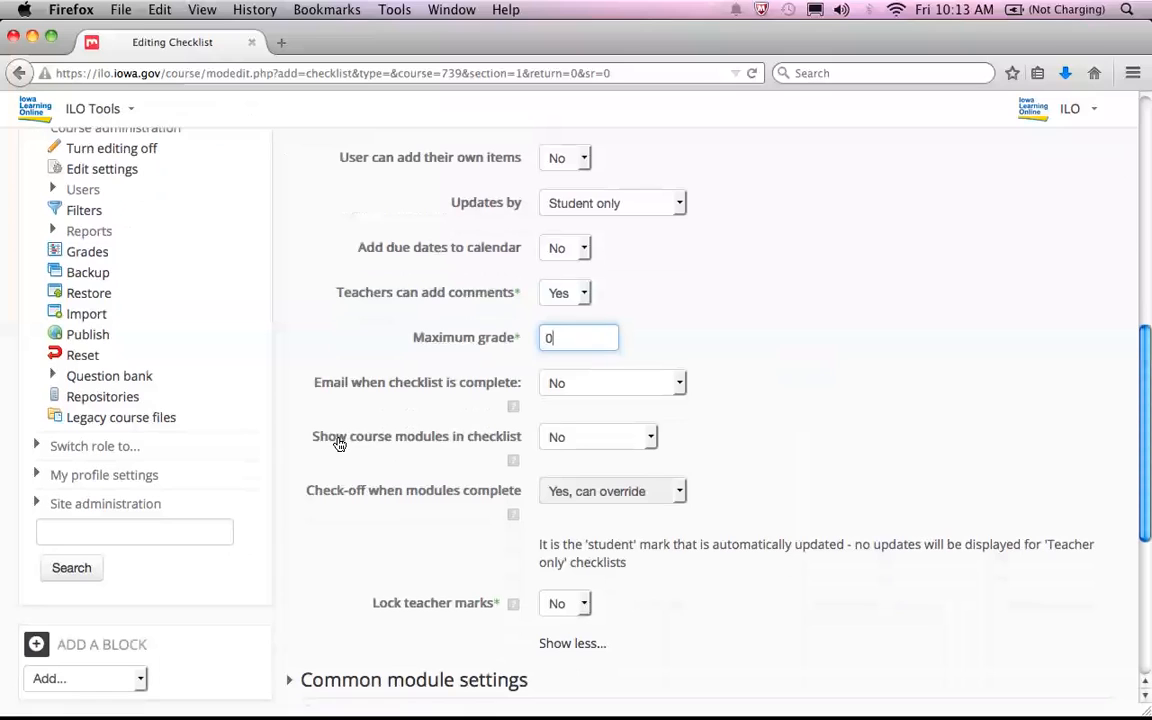
- Show the course modules of the current section in the checklist, and save and display it
left_click(632, 446)
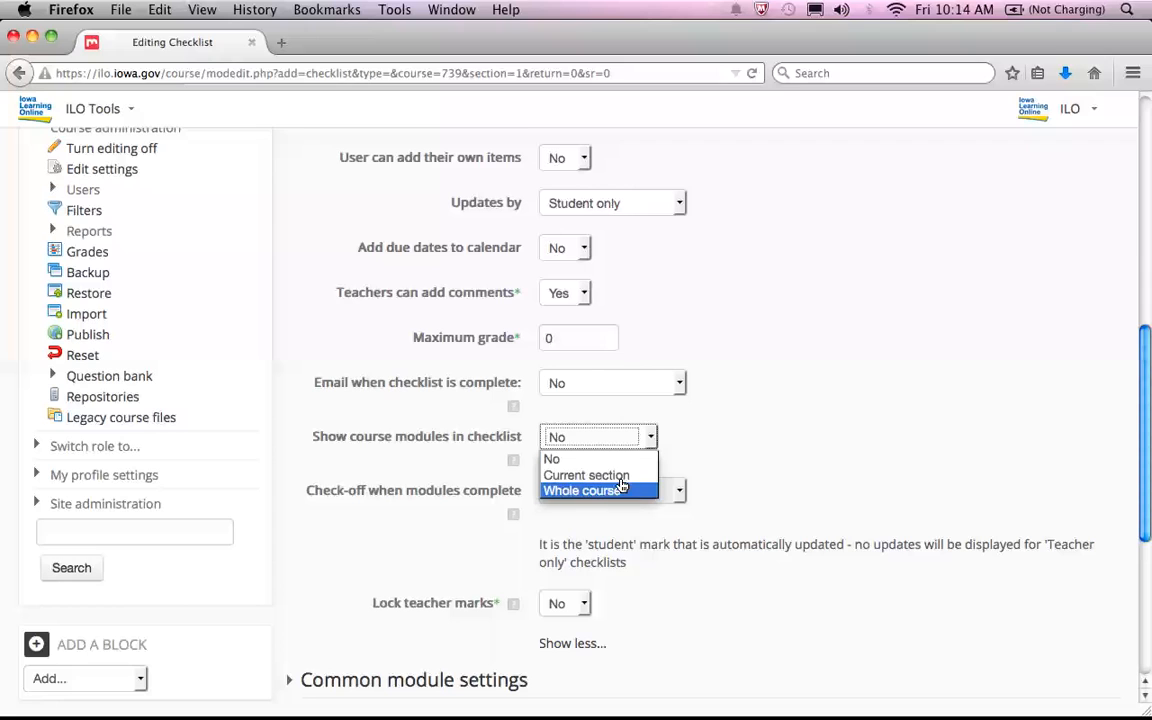
left_click(623, 483)
scroll(712, 476, "down", 6)
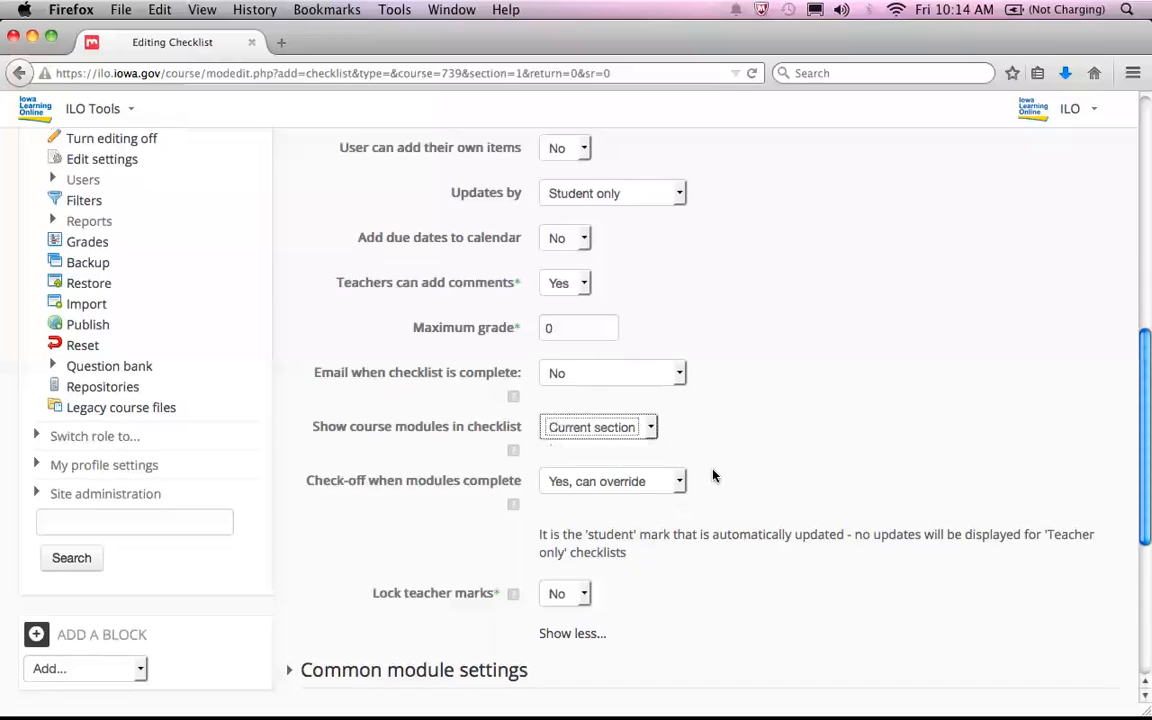
left_click(768, 505)
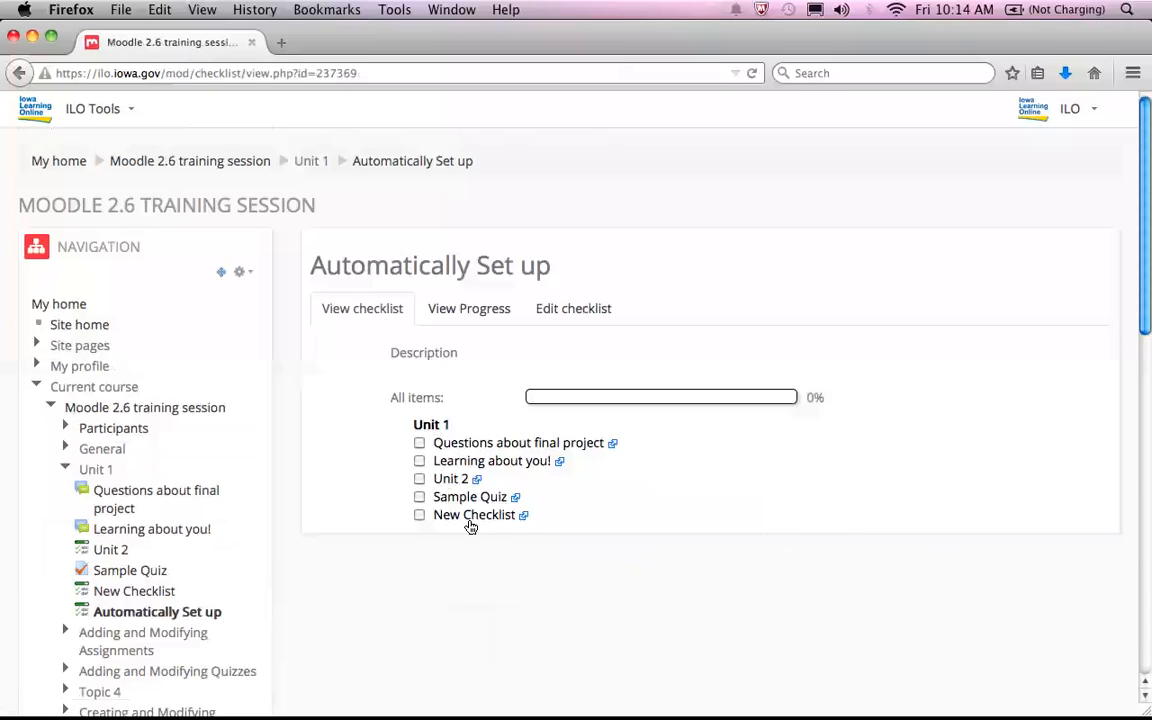
- Open the Questions about final project activity through its checklist link, and return to the checklist
left_click(613, 444)
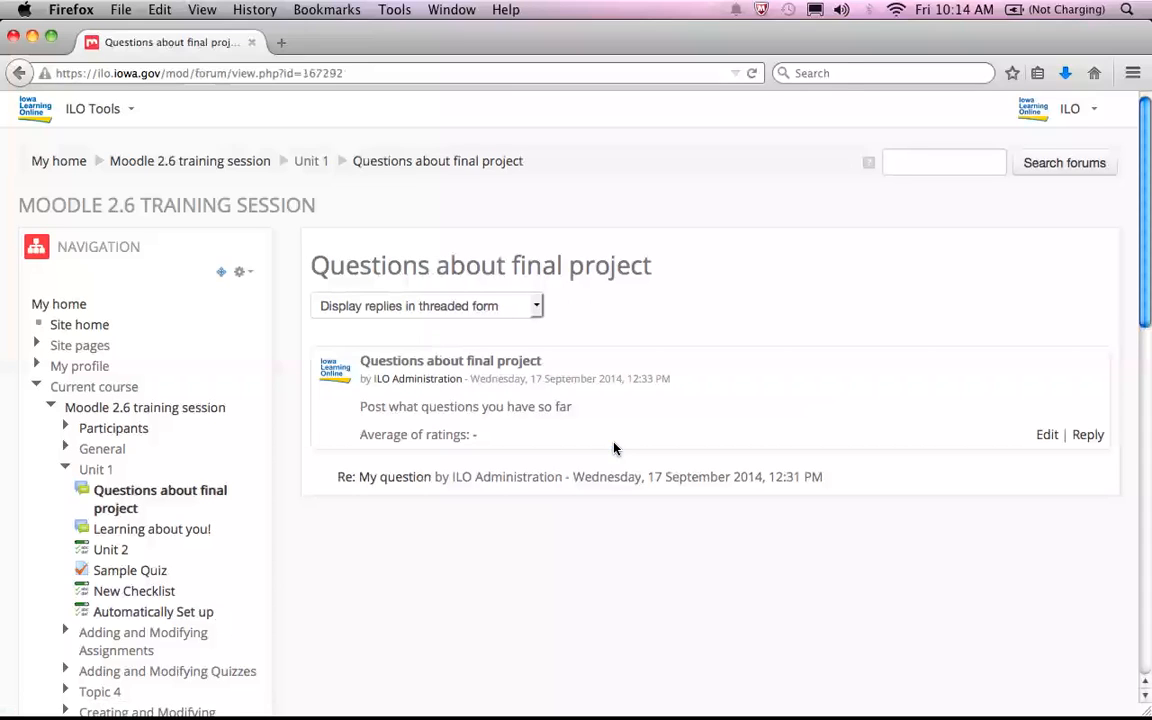
left_click(18, 74)
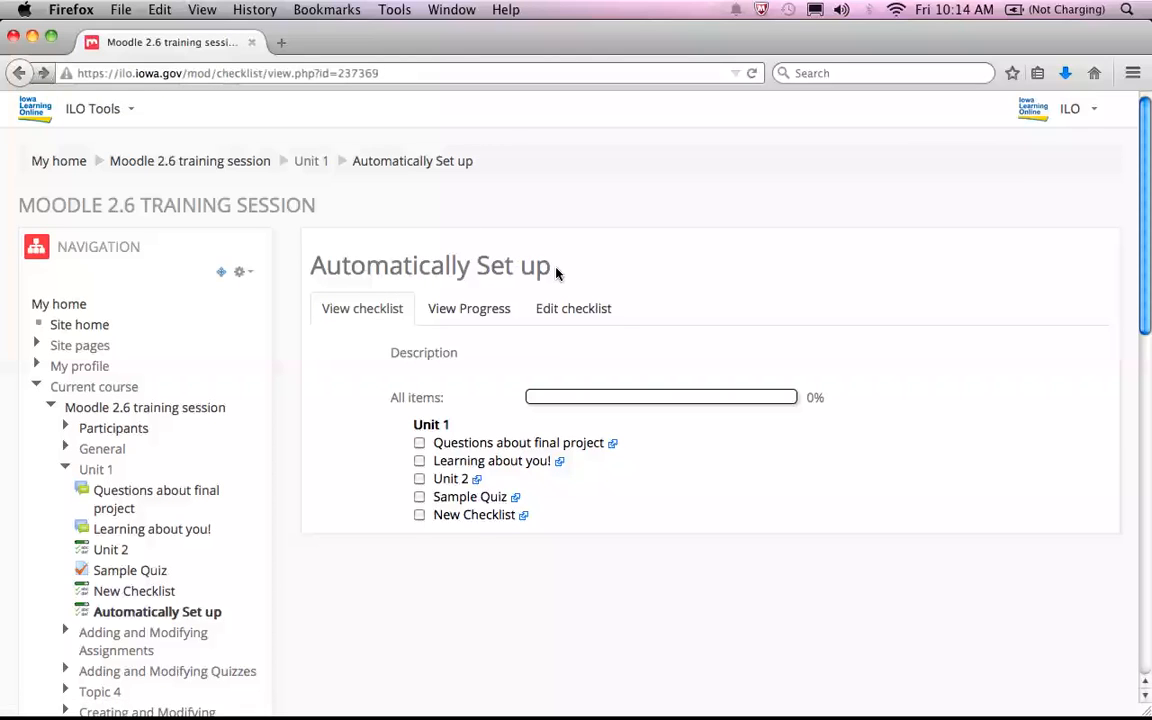
- In the checklist's item editing, hide and re-show Questions about final project, and hide the New Checklist item
left_click(575, 318)
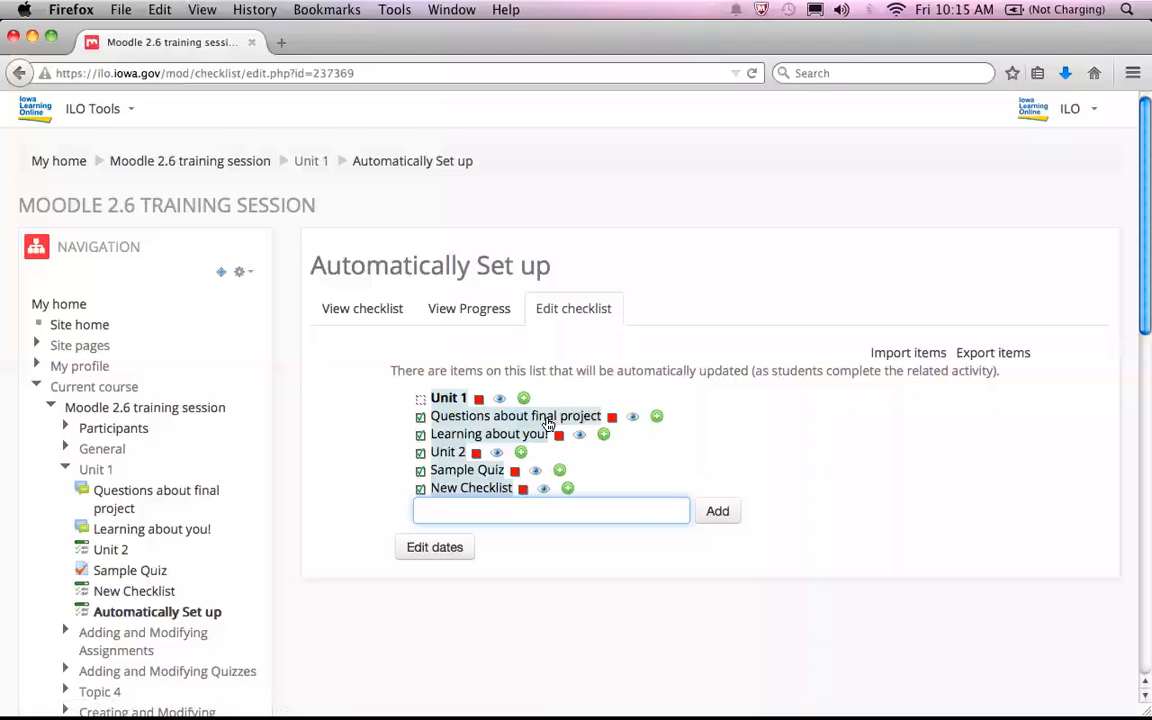
left_click(636, 420)
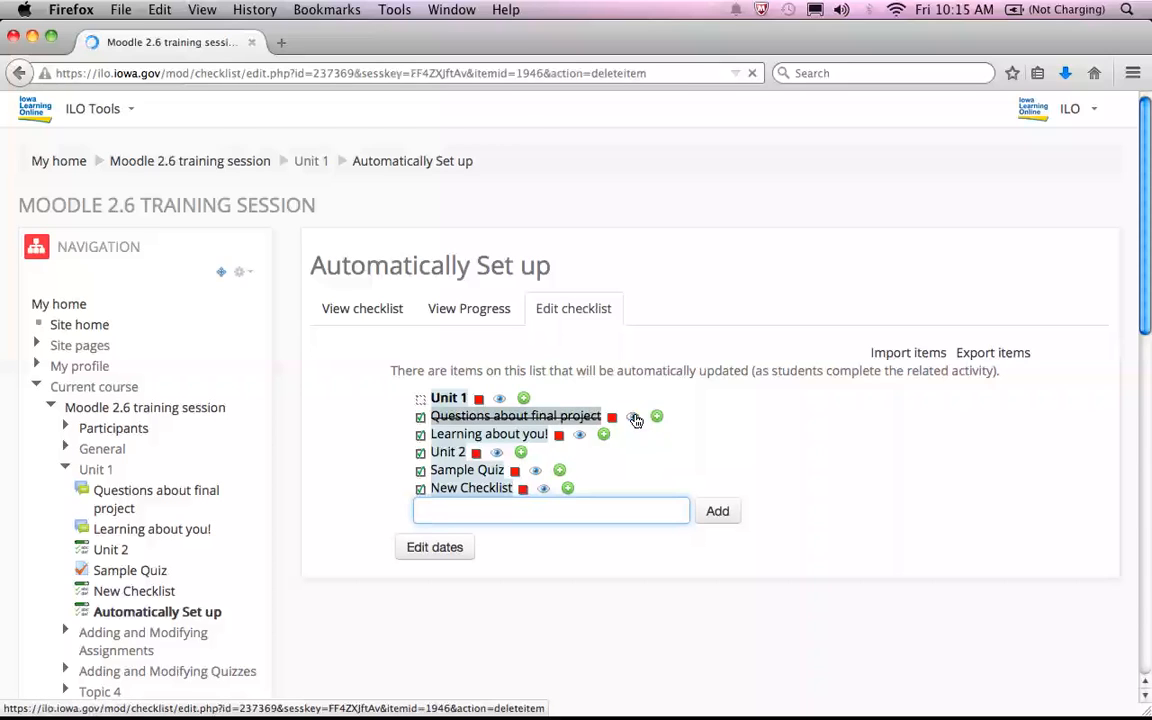
left_click(636, 420)
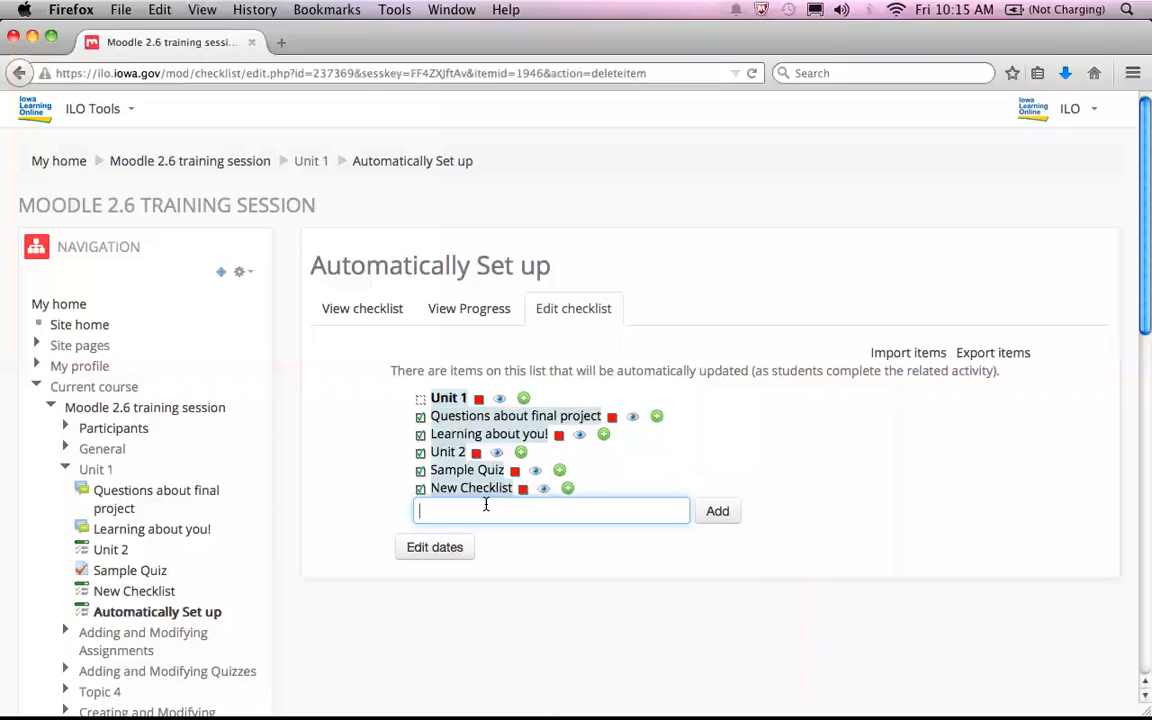
left_click(544, 490)
- Enable date editing and add the item "Lesson 1 due" with the due date 19 January 2015
left_click(450, 546)
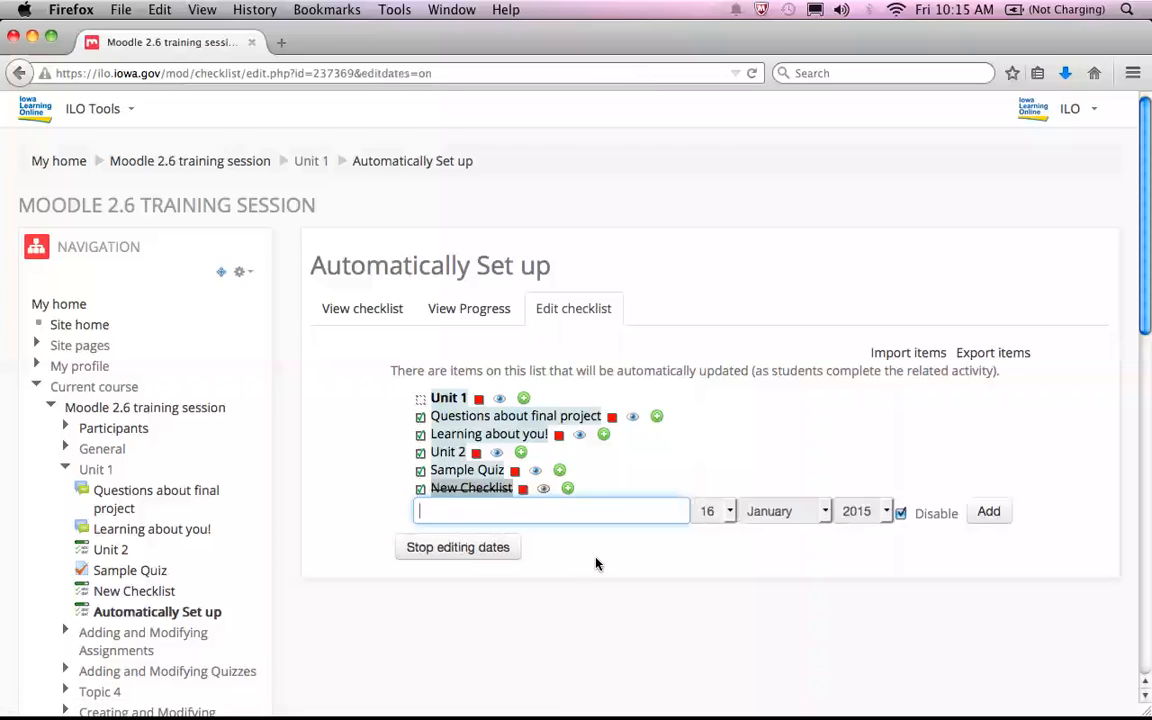
type("Lesson ")
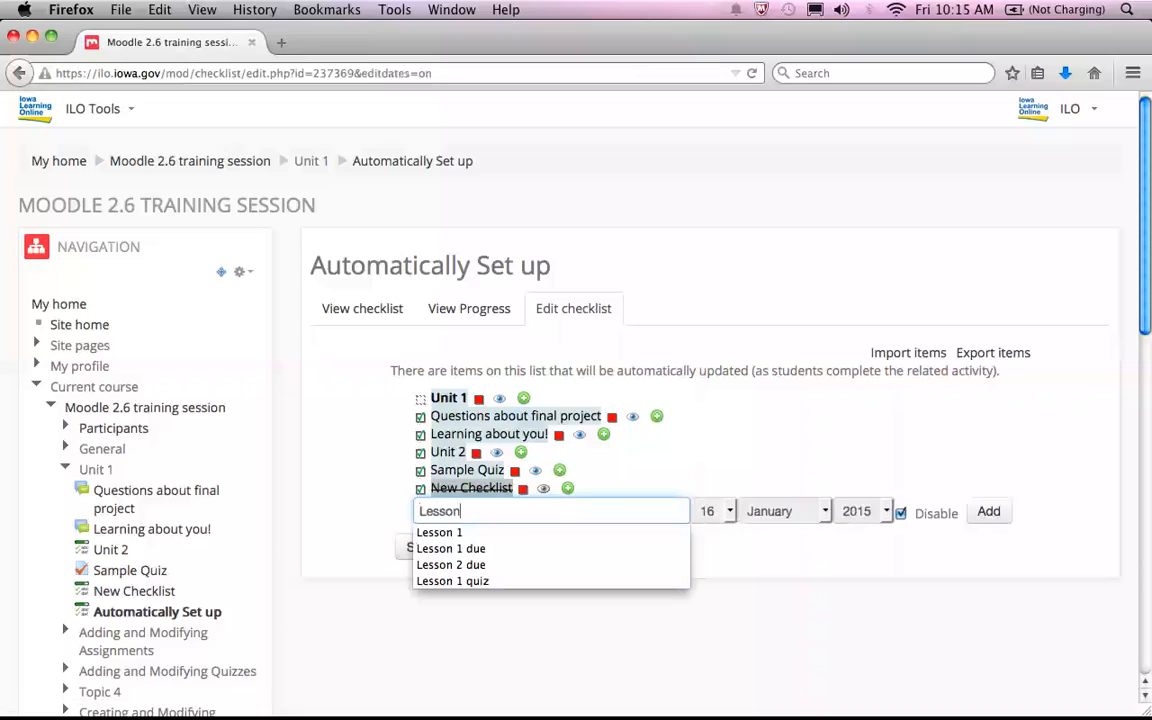
type("1 due")
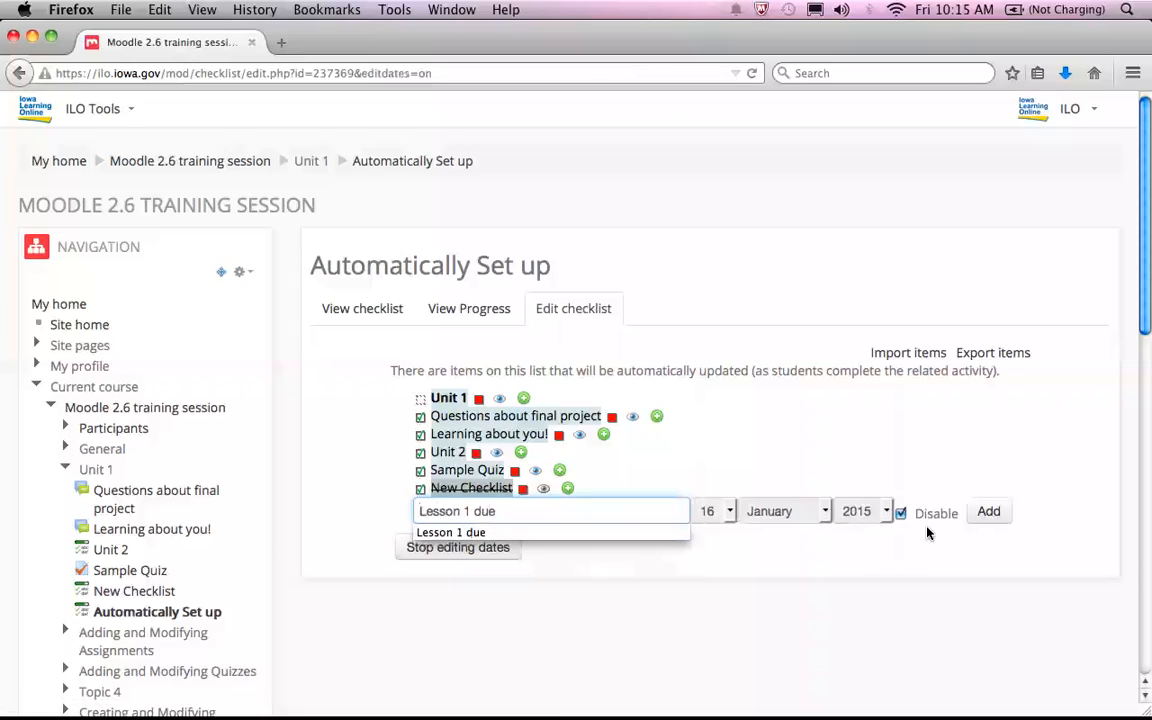
left_click(900, 513)
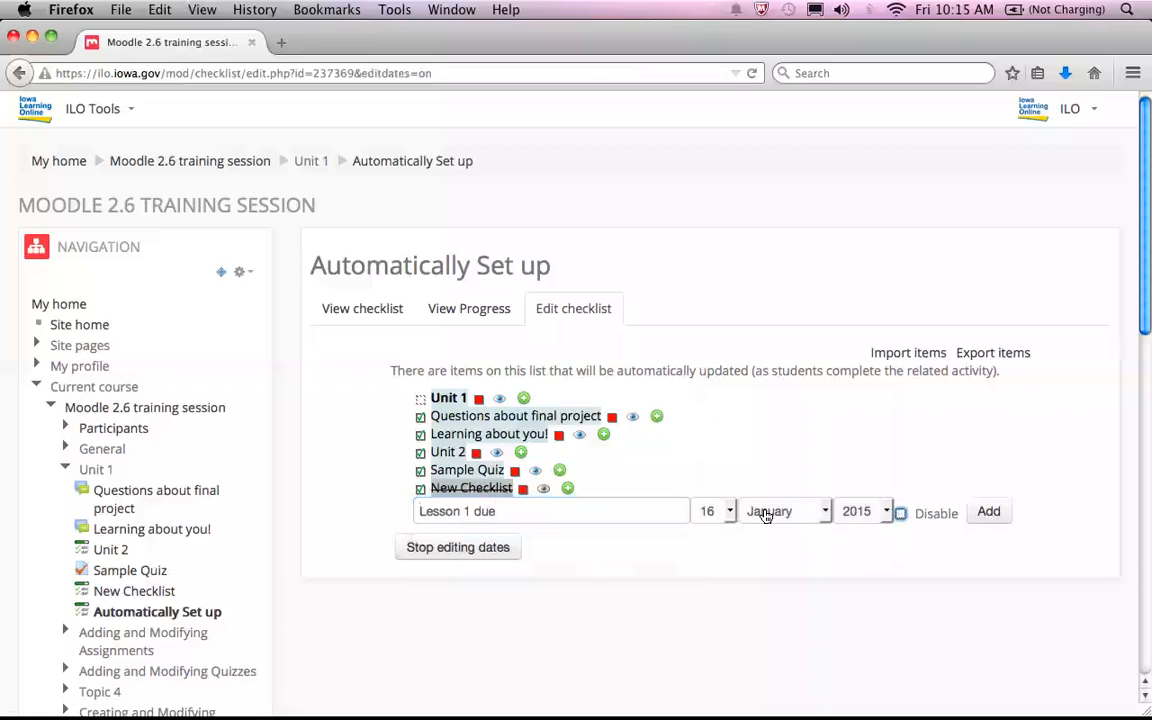
left_click(710, 511)
left_click(705, 473)
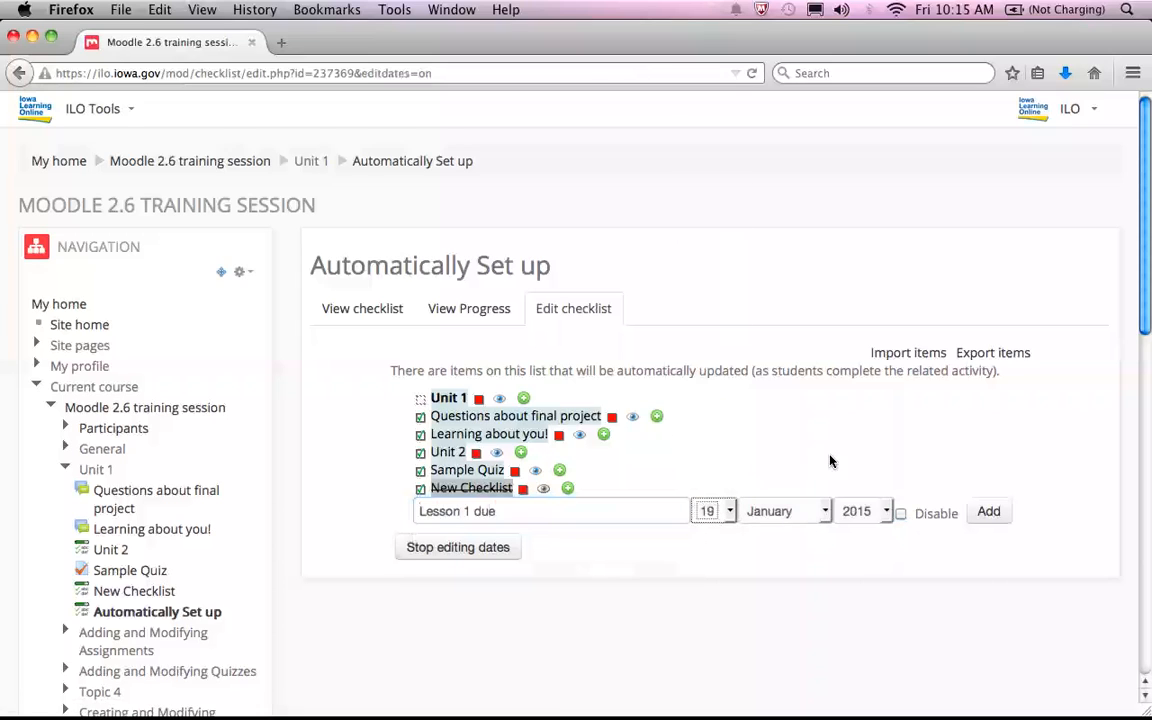
left_click(988, 512)
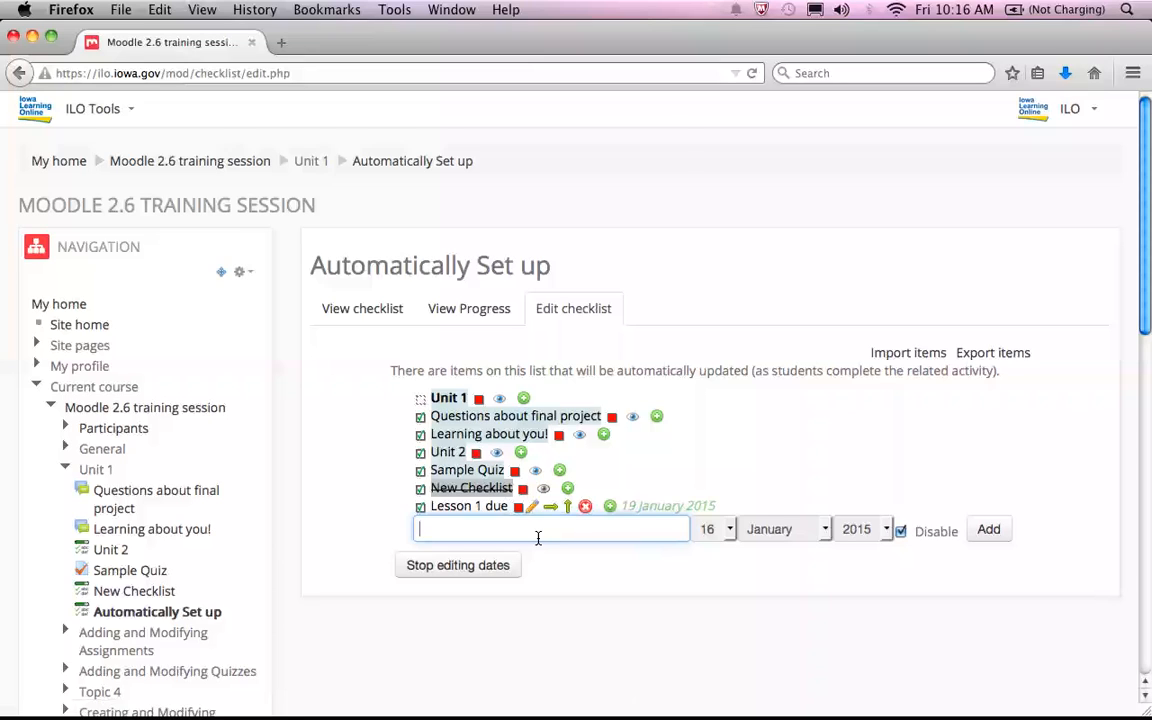
- Return to the course page and view the editing options of the Automatically Set up checklist without choosing one
left_click(210, 168)
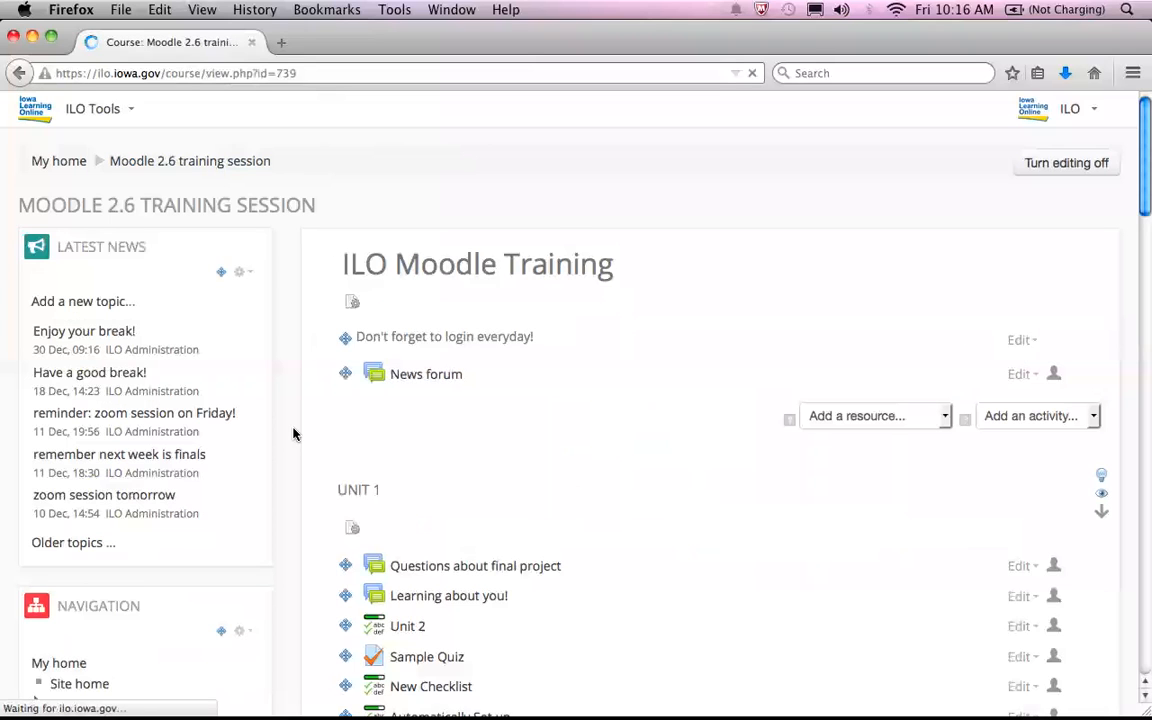
scroll(293, 433, "down", 3)
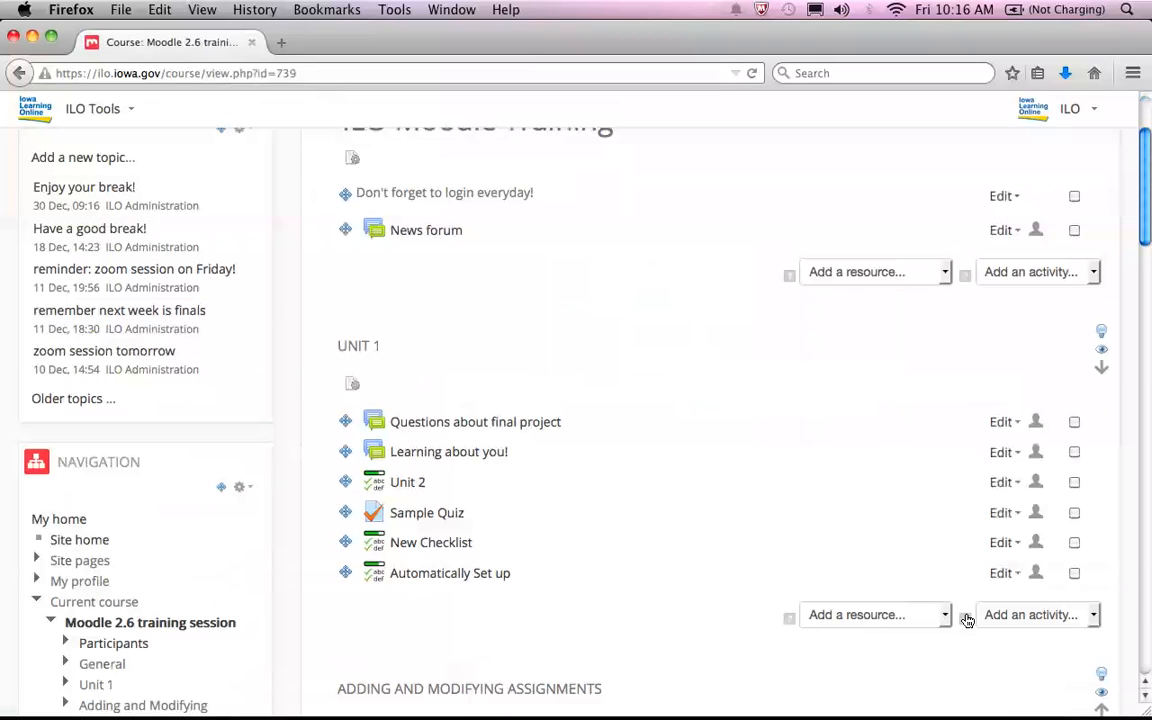
left_click(1004, 574)
scroll(1012, 578, "down", 1)
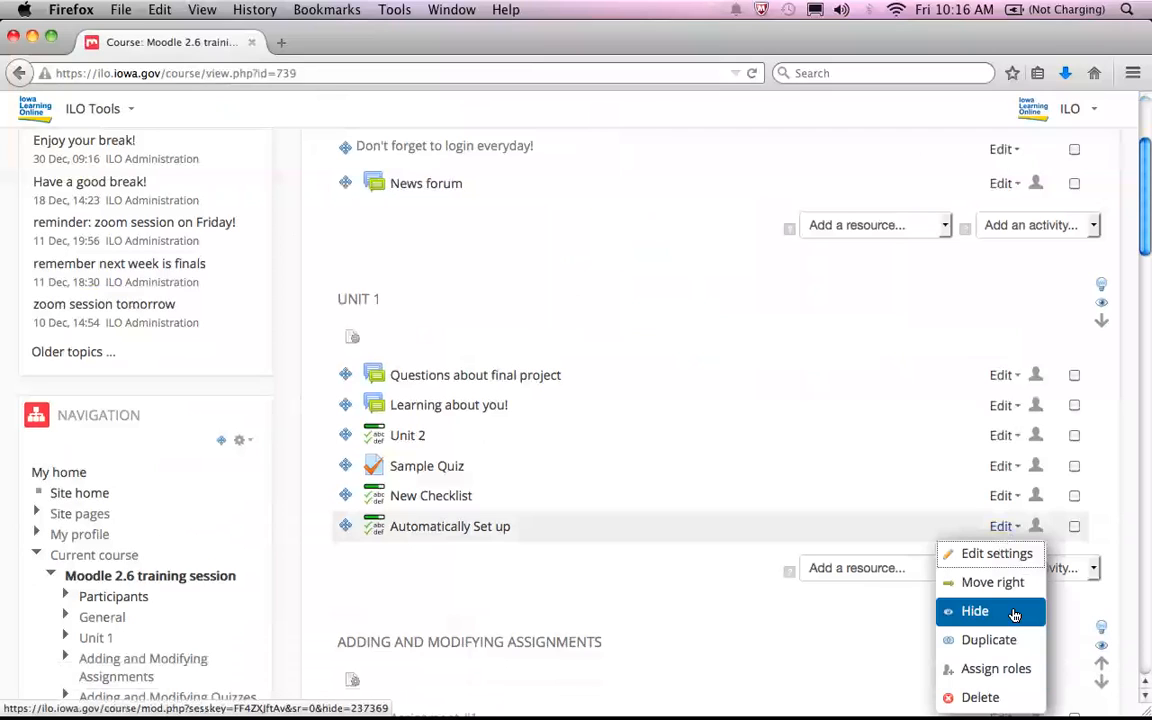
left_click(931, 528)
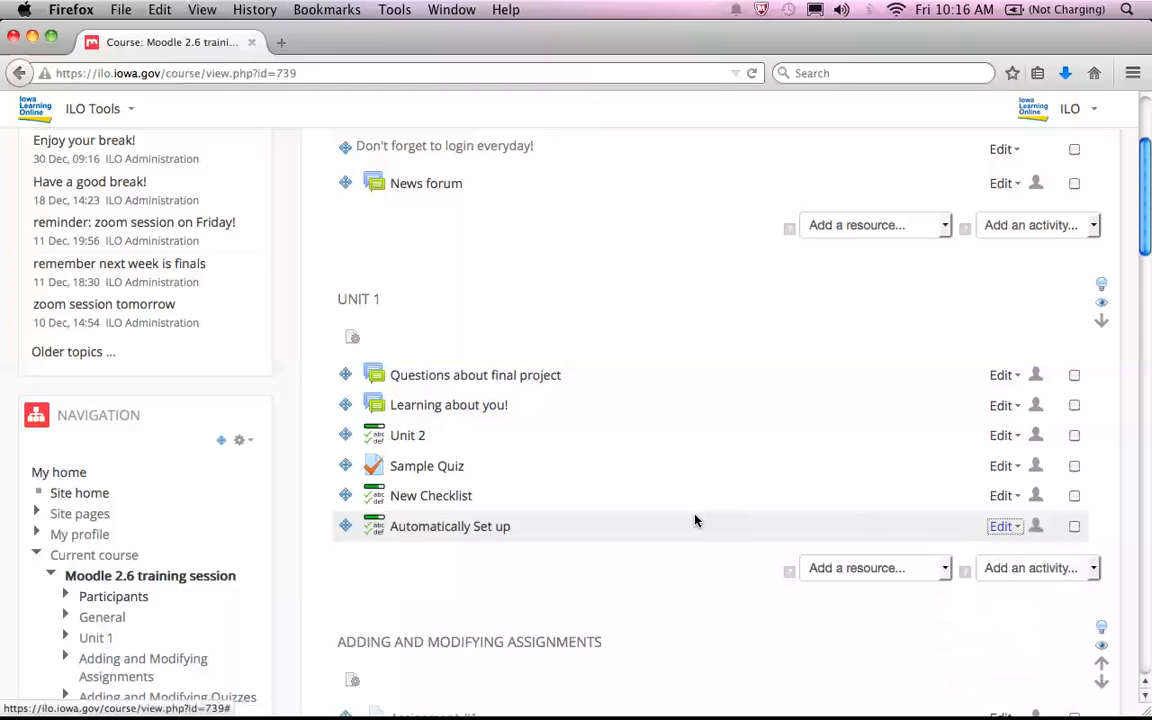
key("super+Tab")
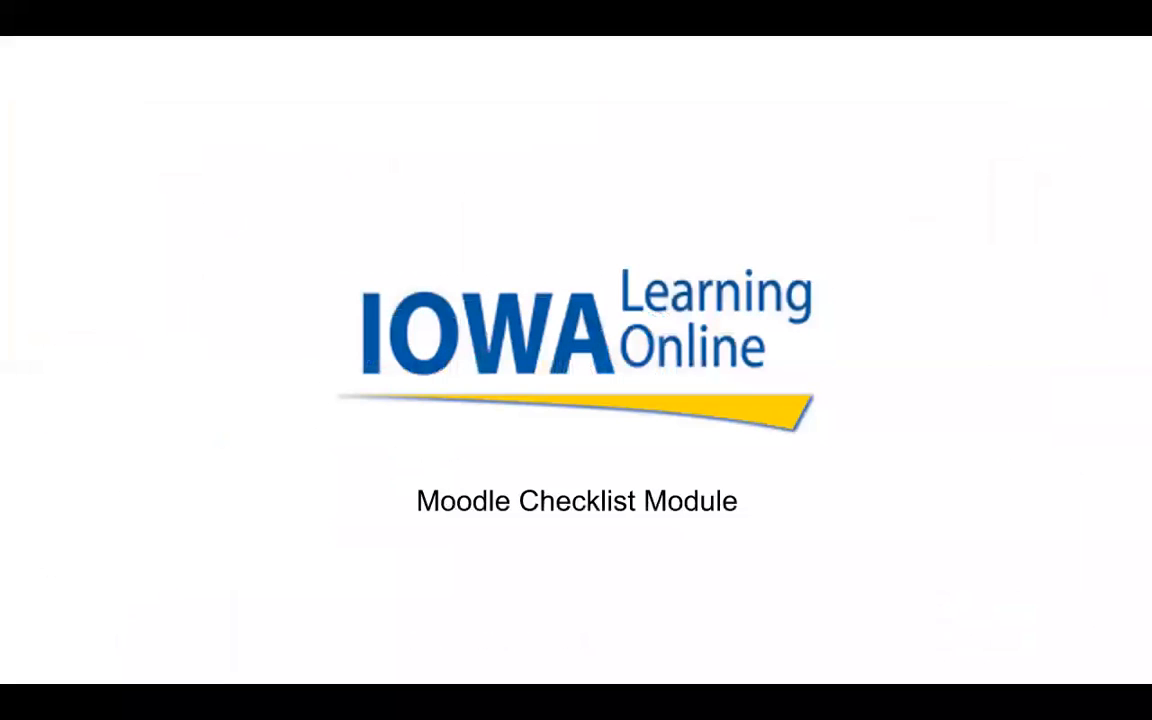
key("Right")
key("Right")
key("Right")
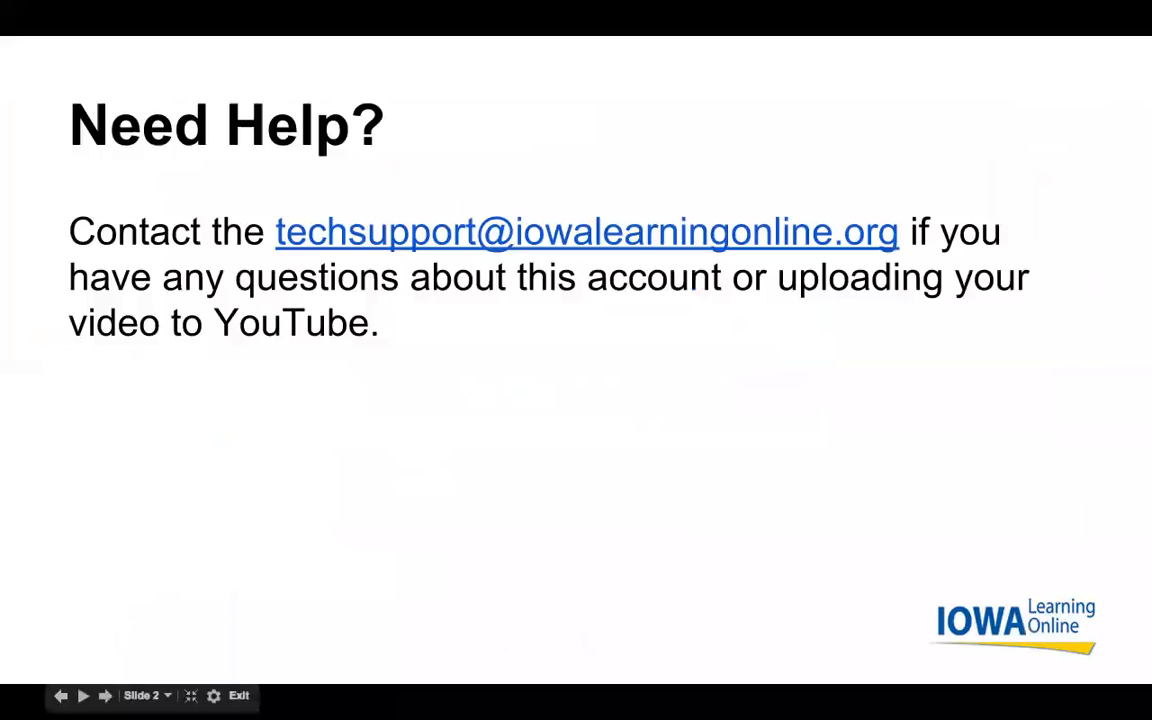
key("Left")
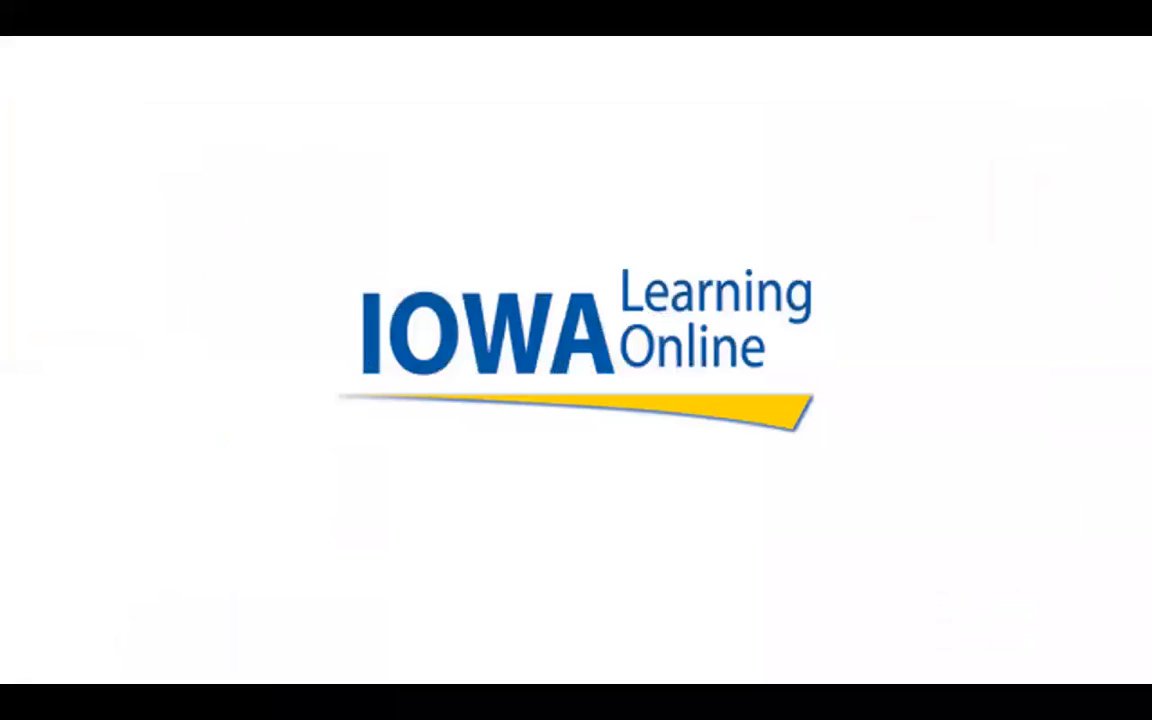
key("Left")
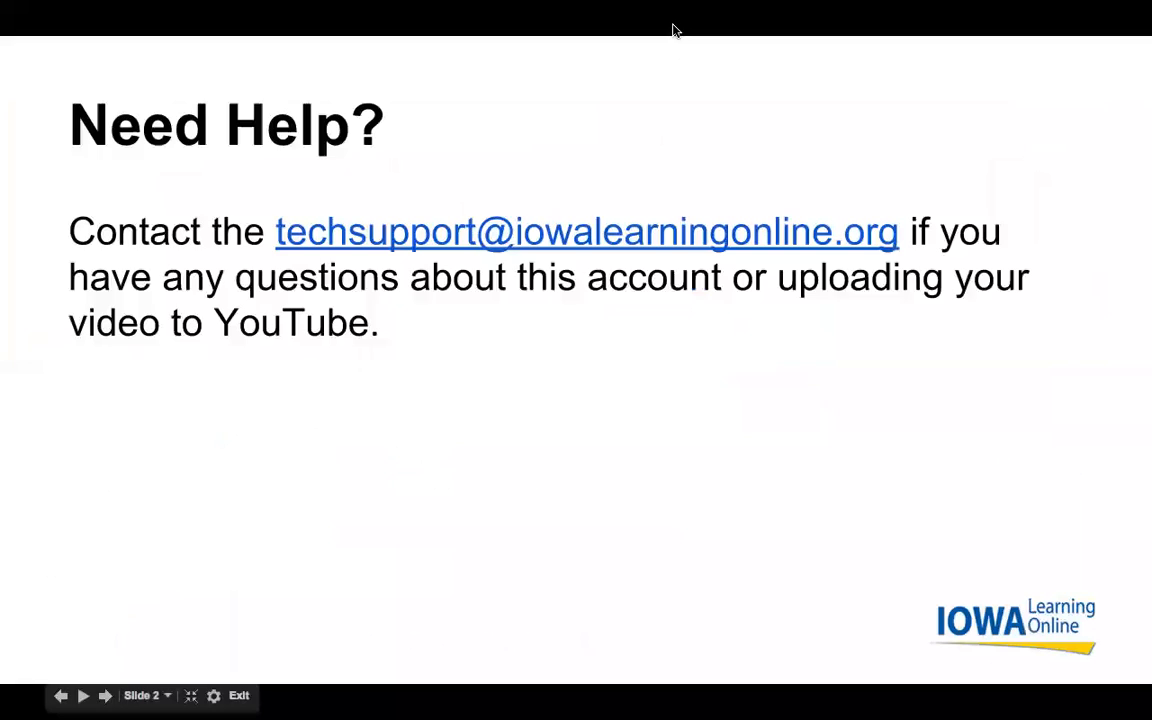